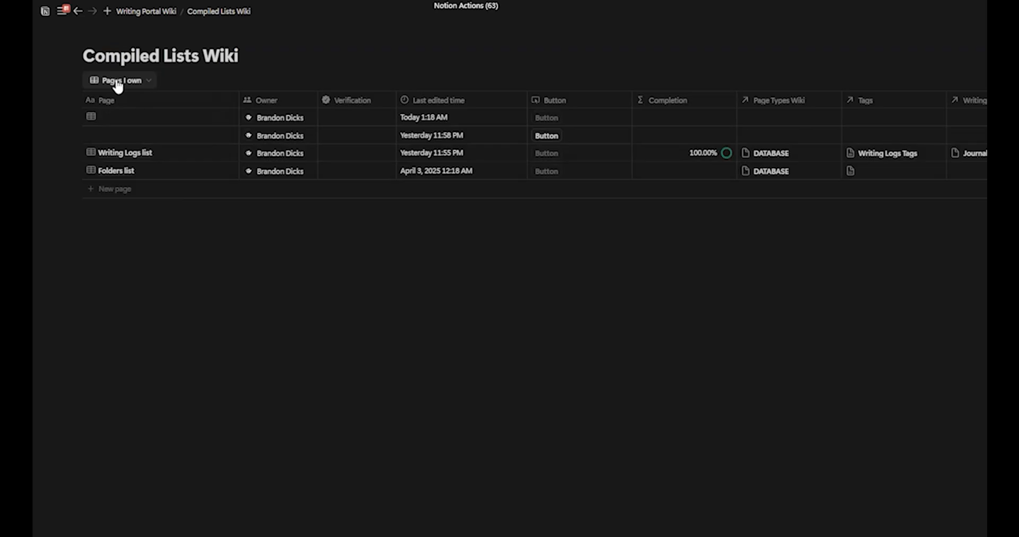
Step: Delete the "Pages I own" view of the wiki and switch to the All pages view
left_click(117, 84)
left_click(76, 72)
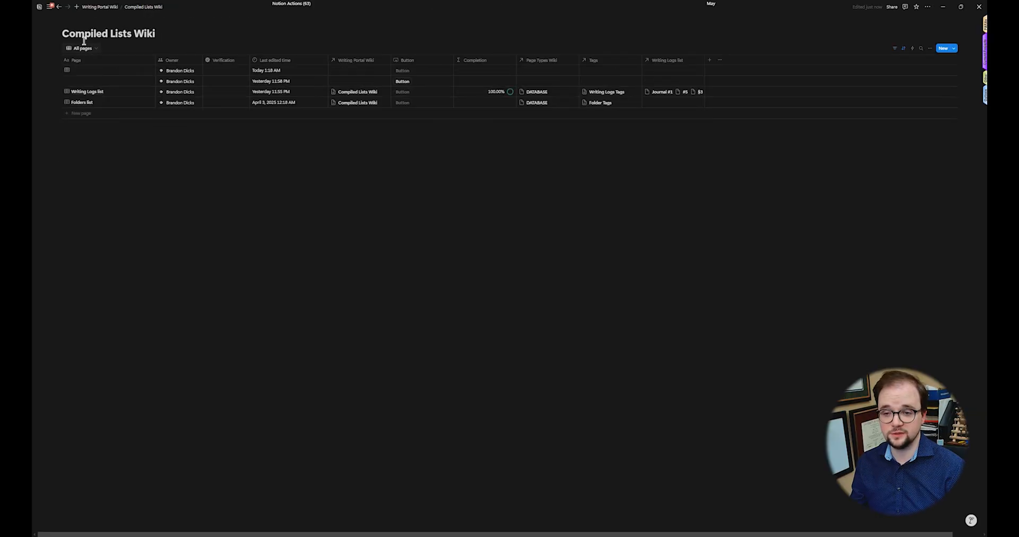
left_click(83, 48)
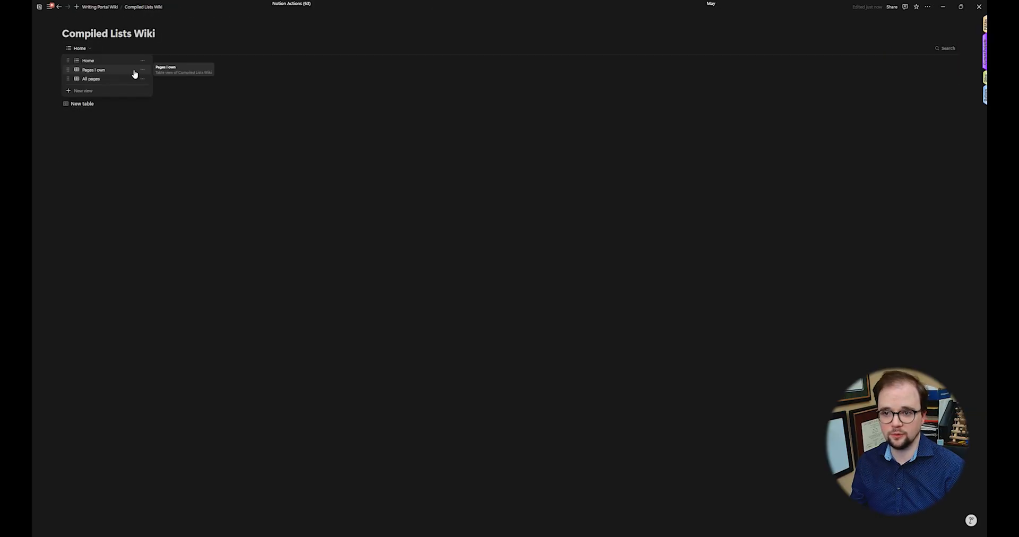
left_click(142, 69)
left_click(156, 122)
key("Return")
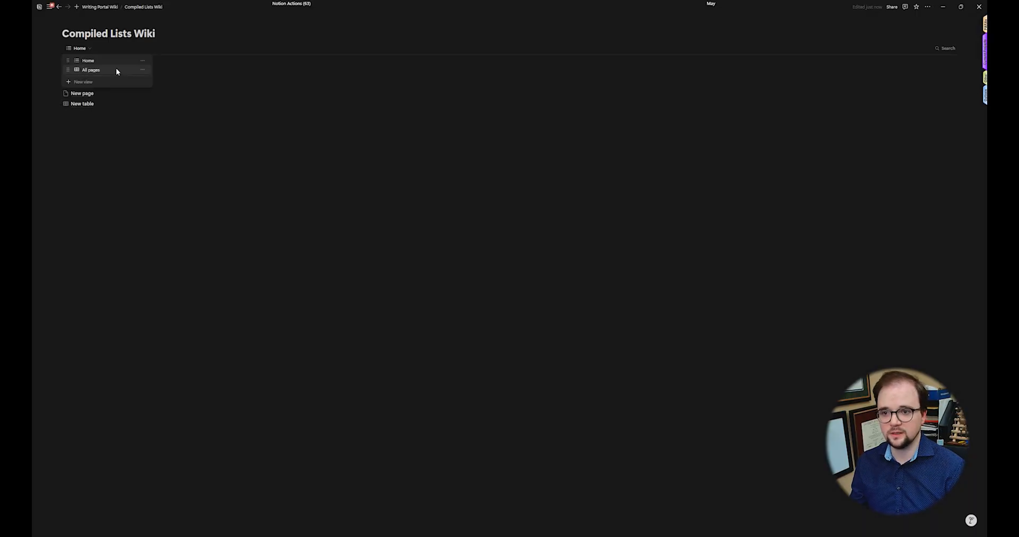
left_click(116, 69)
Step: Examine the All pages view's options, new-property types, property list and automation setup
left_click(926, 49)
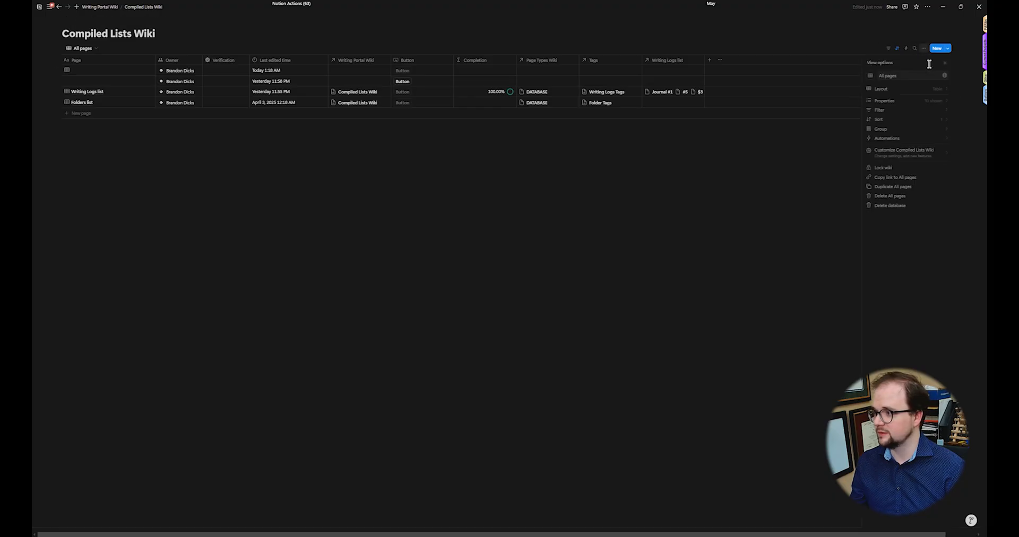
left_click(921, 93)
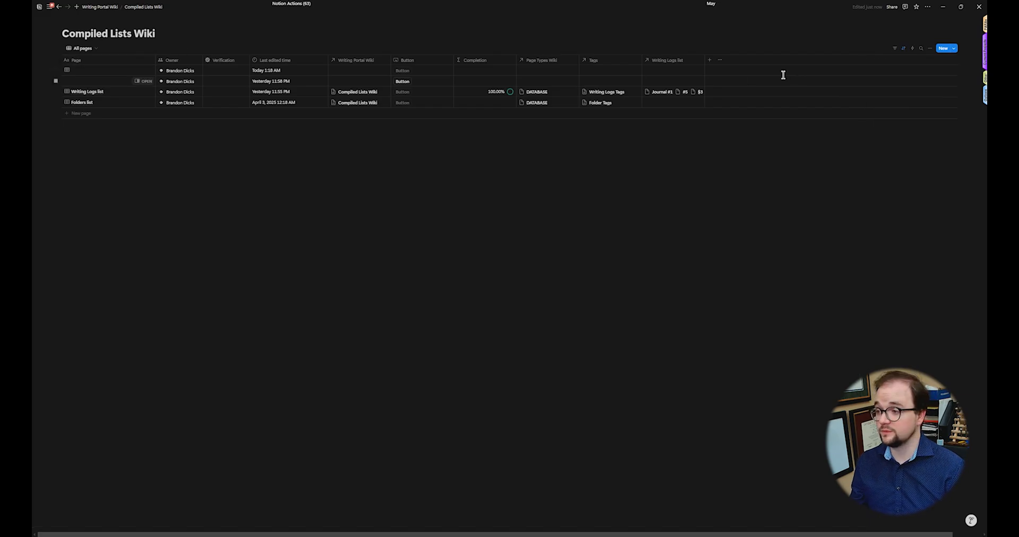
left_click(709, 61)
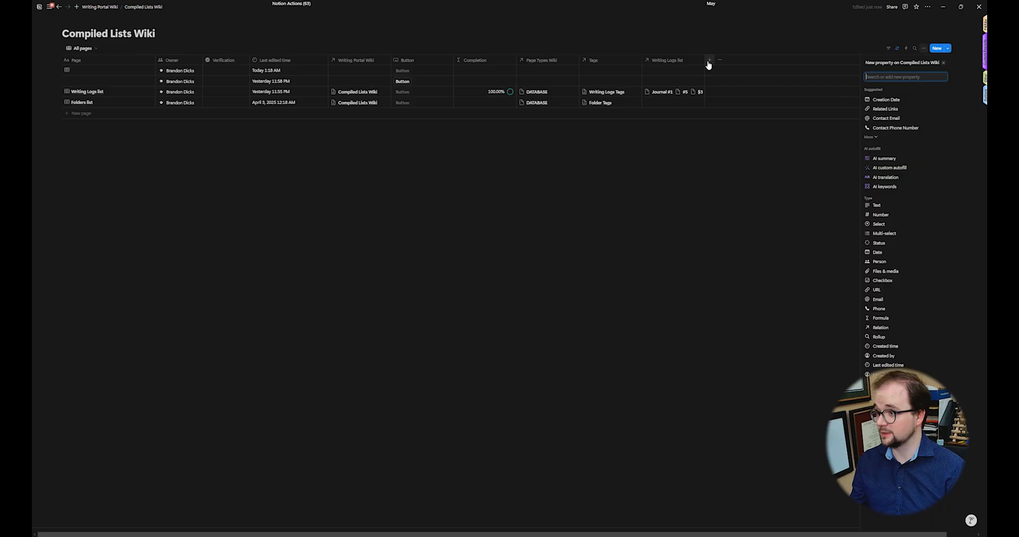
left_click(924, 47)
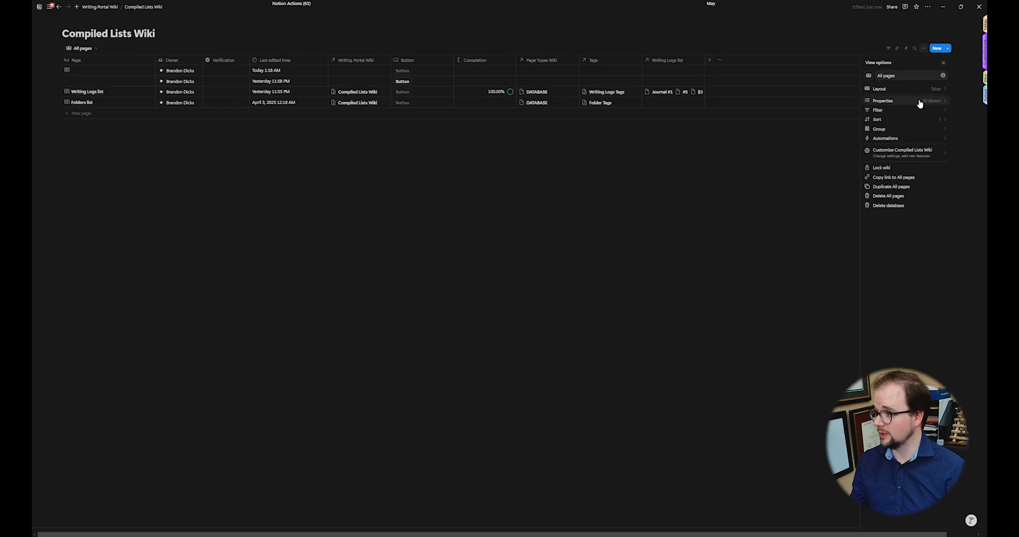
left_click(919, 103)
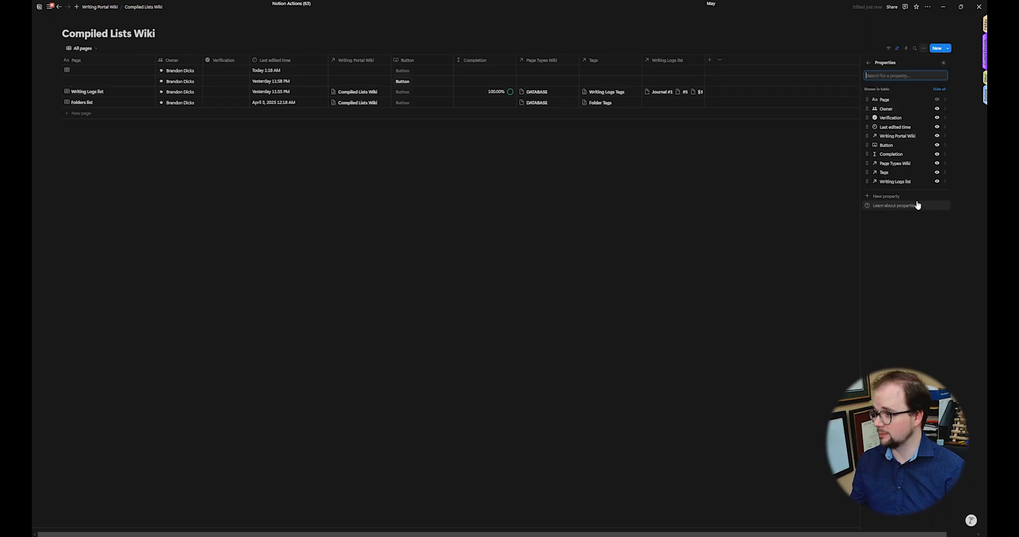
left_click(681, 272)
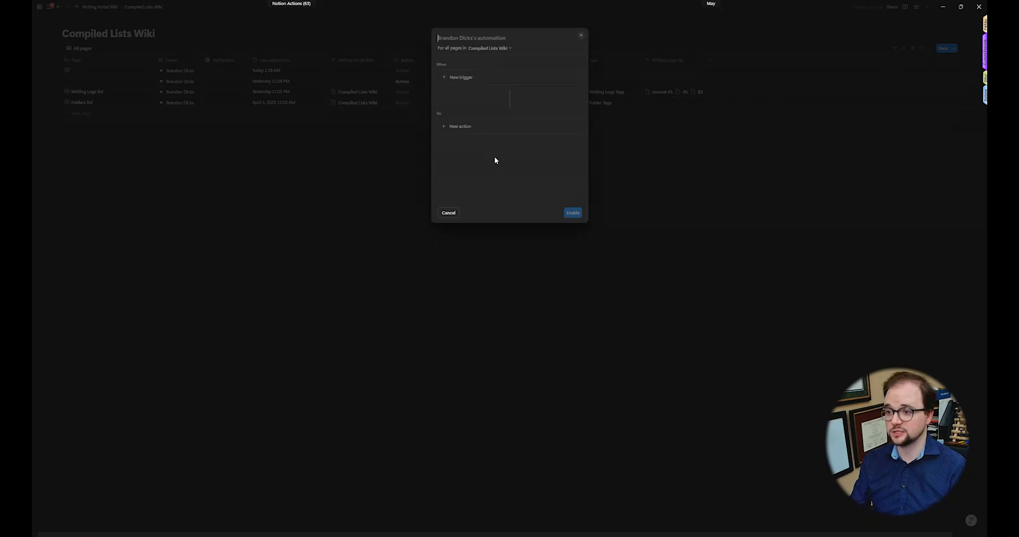
left_click(725, 138)
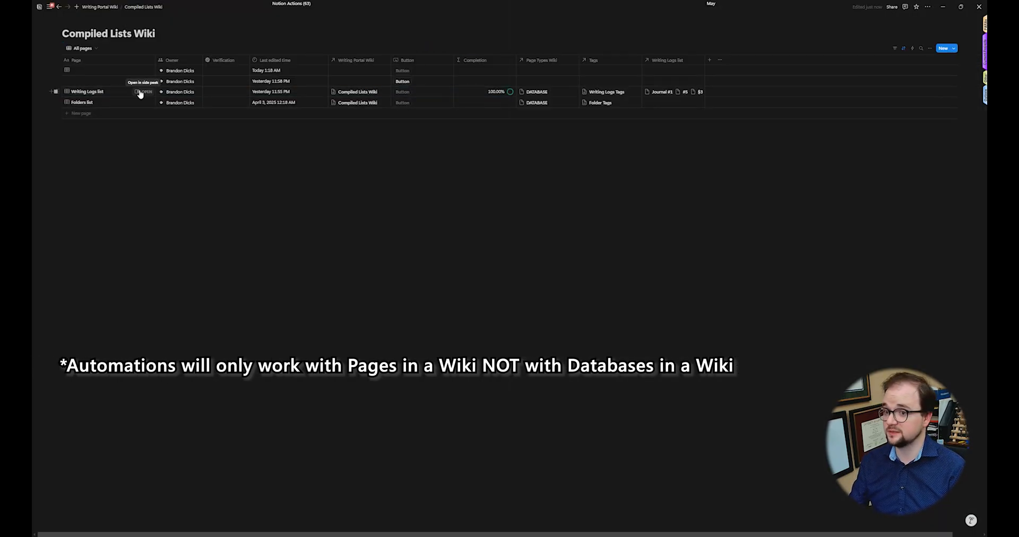
Step: Open the Writing Logs list page in a side peek and review its properties, then close the peek
left_click(142, 92)
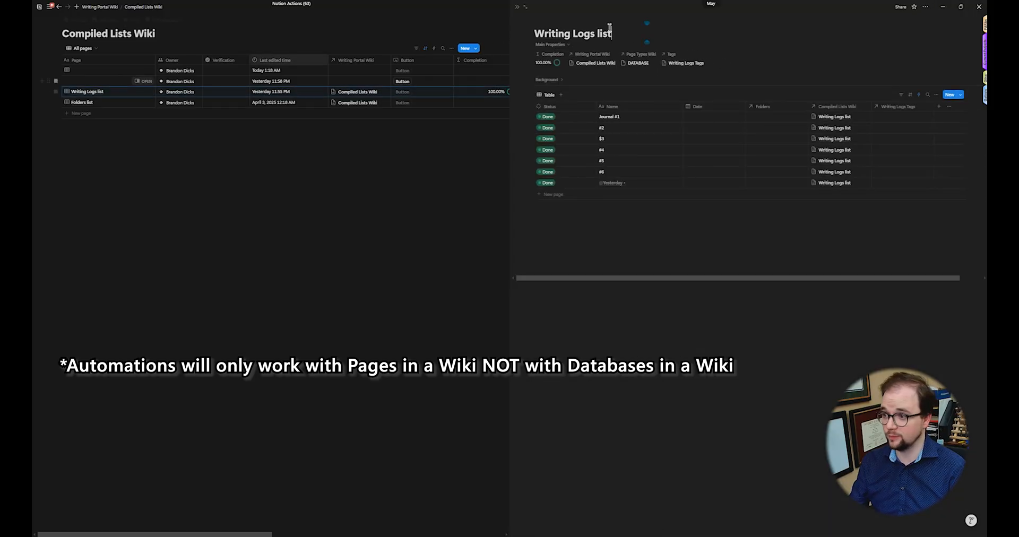
left_click(714, 60)
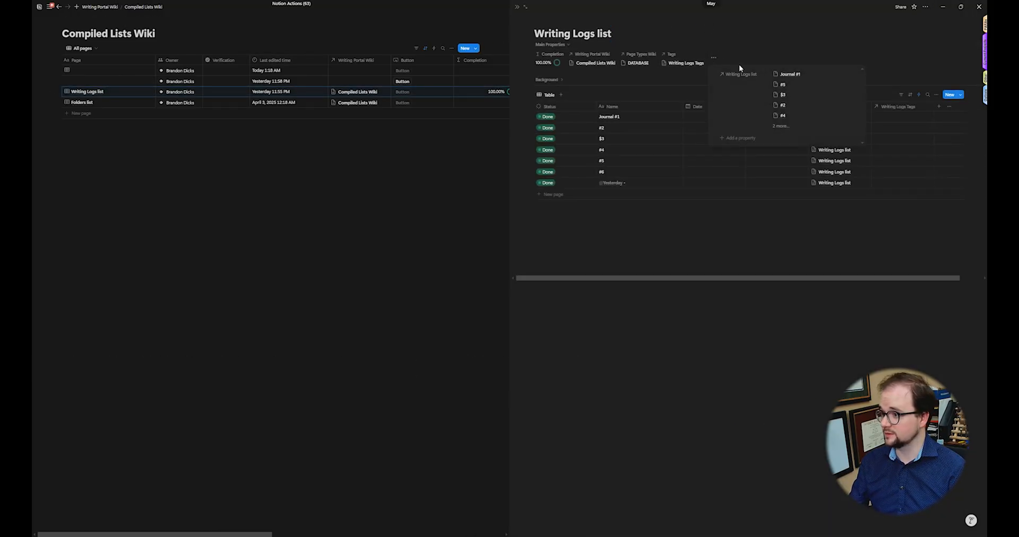
left_click(745, 141)
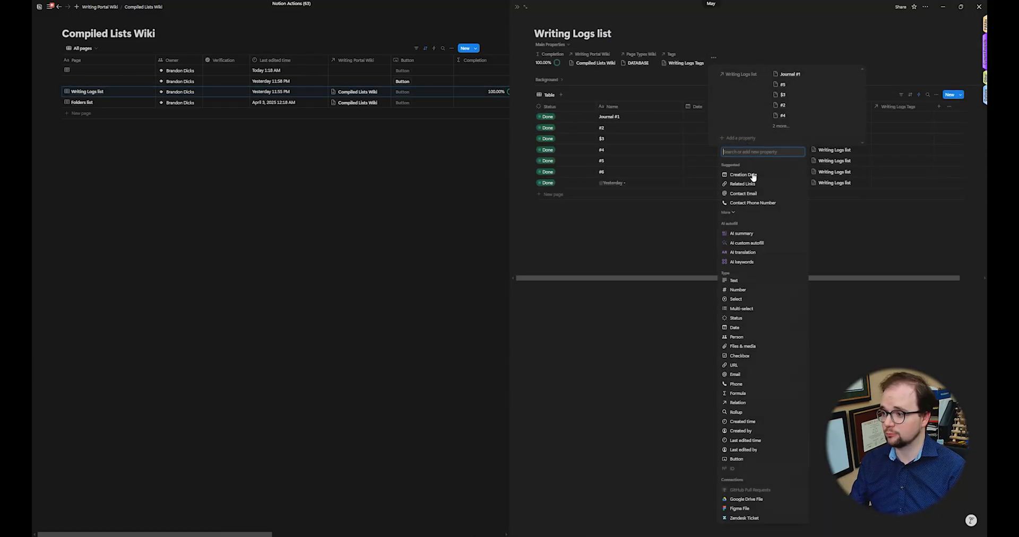
left_click(674, 388)
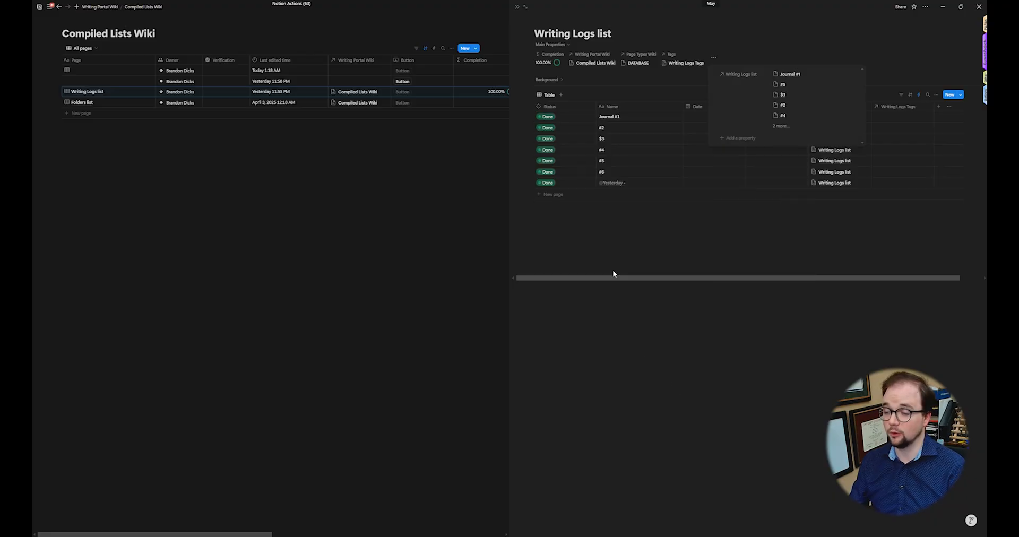
left_click(518, 9)
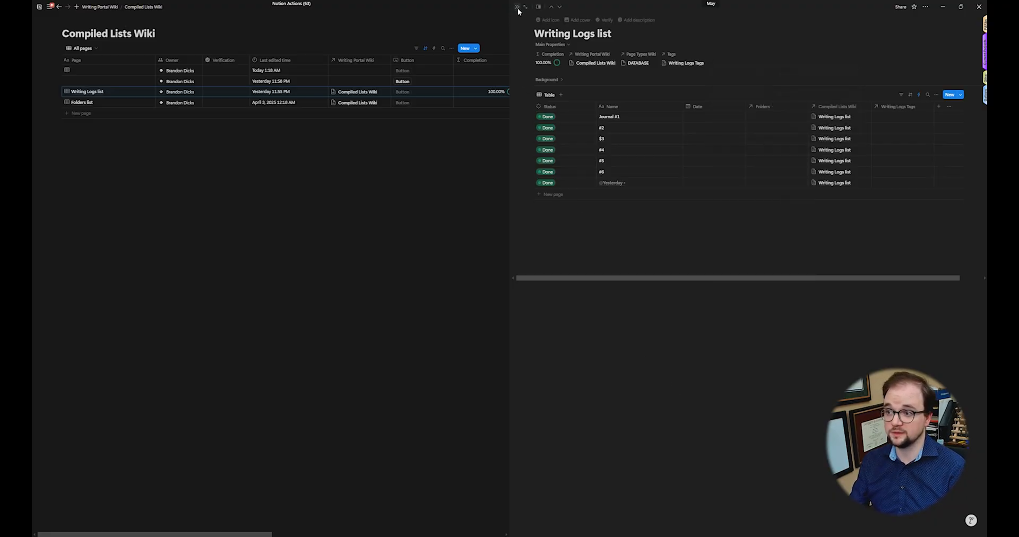
left_click(517, 8)
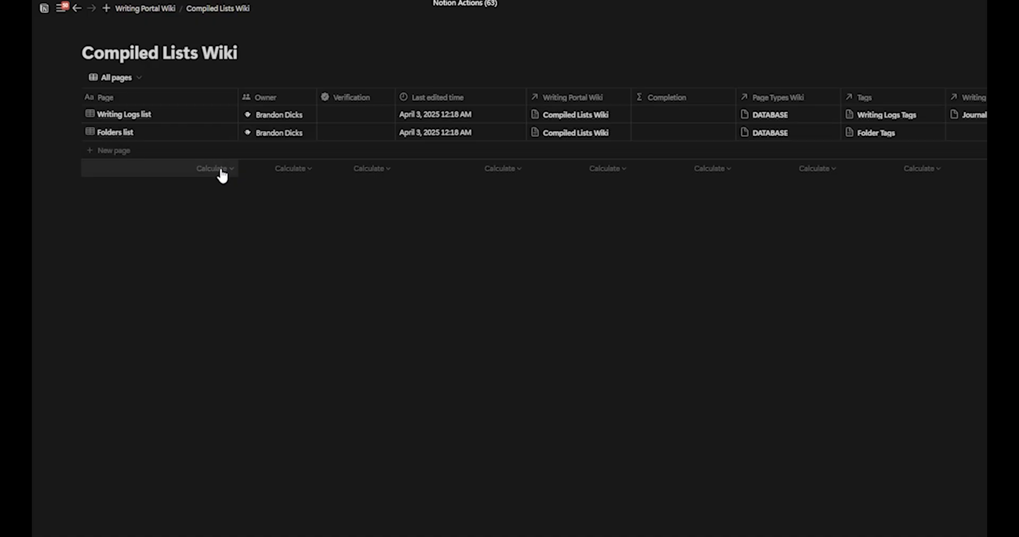
Step: Open the Writing Logs list page in full and view its hidden properties
left_click(218, 115)
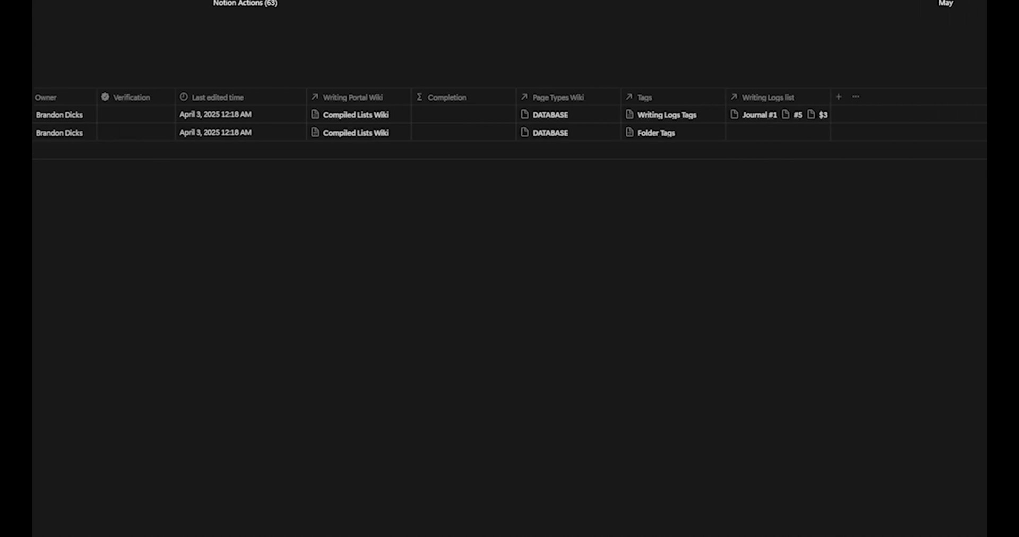
left_click(218, 10)
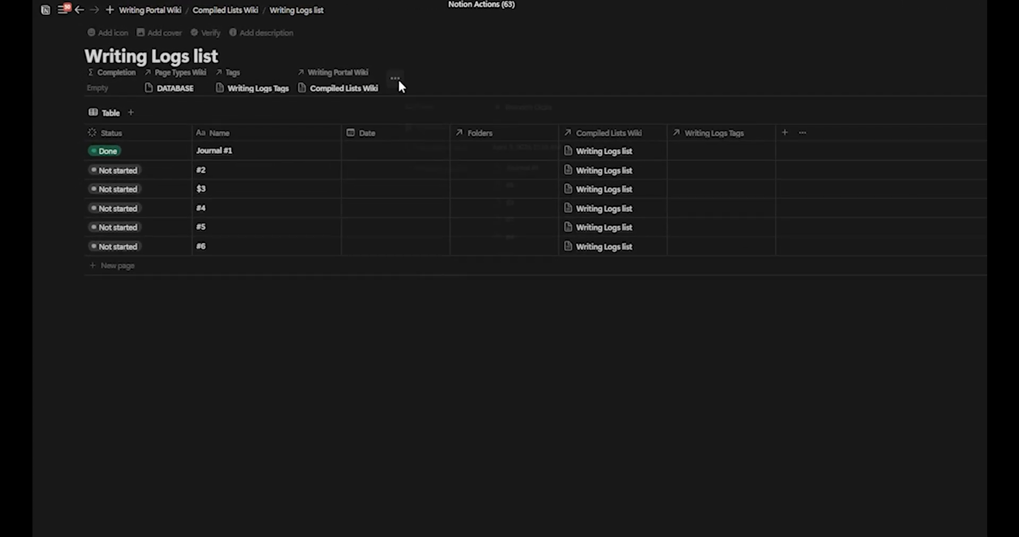
left_click(397, 80)
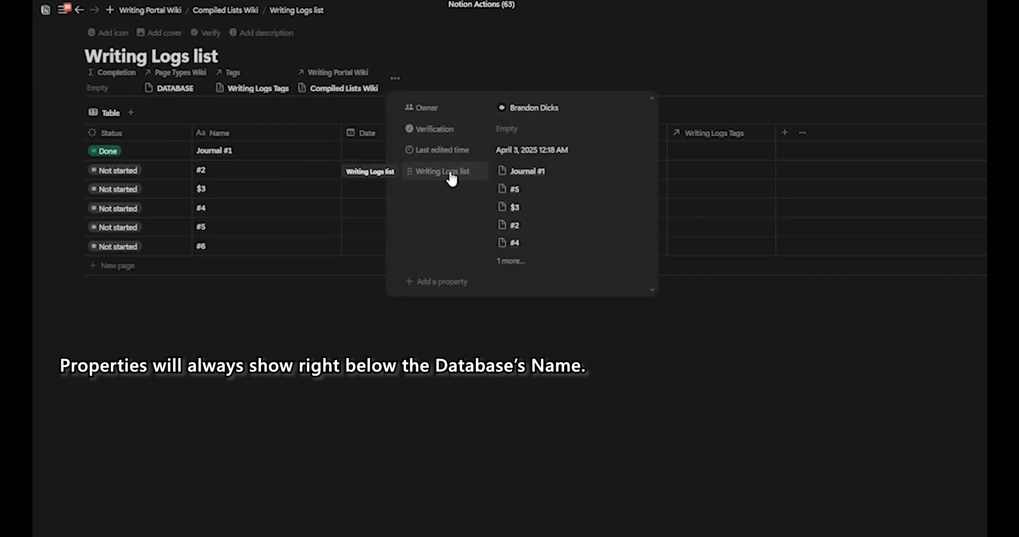
left_click(476, 64)
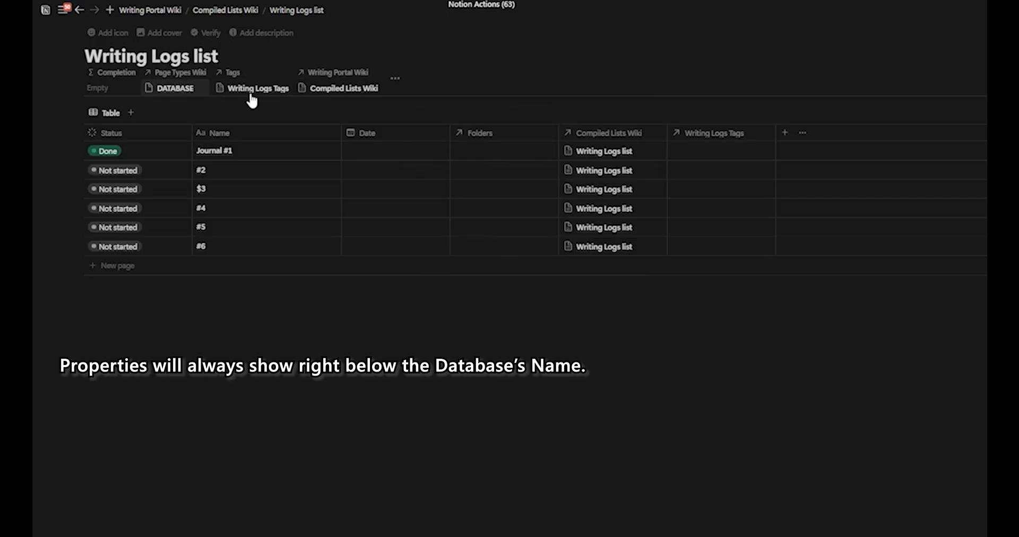
Step: Open the page layout customization from the Writing Portal Wiki property and preview it with the Writing Logs list page
left_click(332, 78)
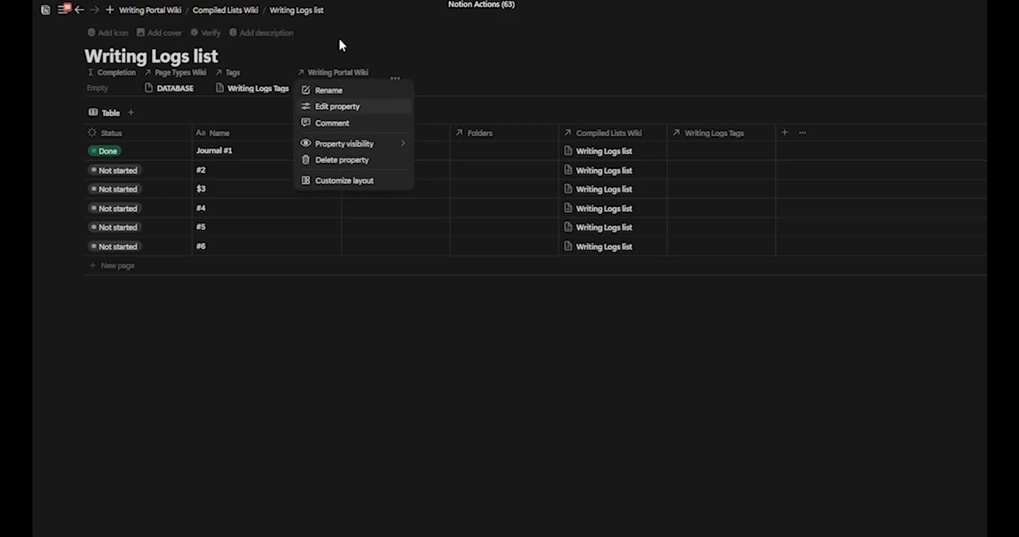
left_click(357, 183)
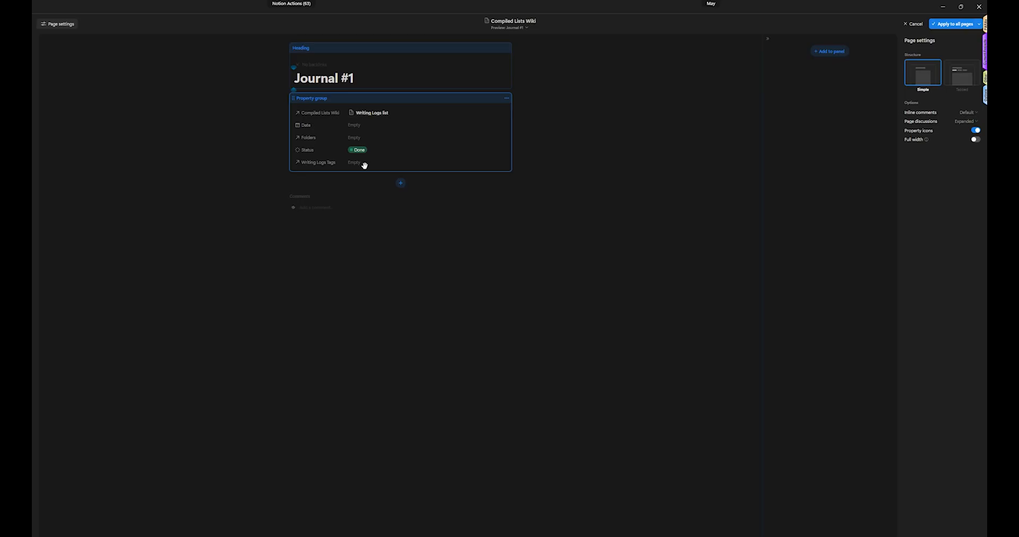
left_click(505, 27)
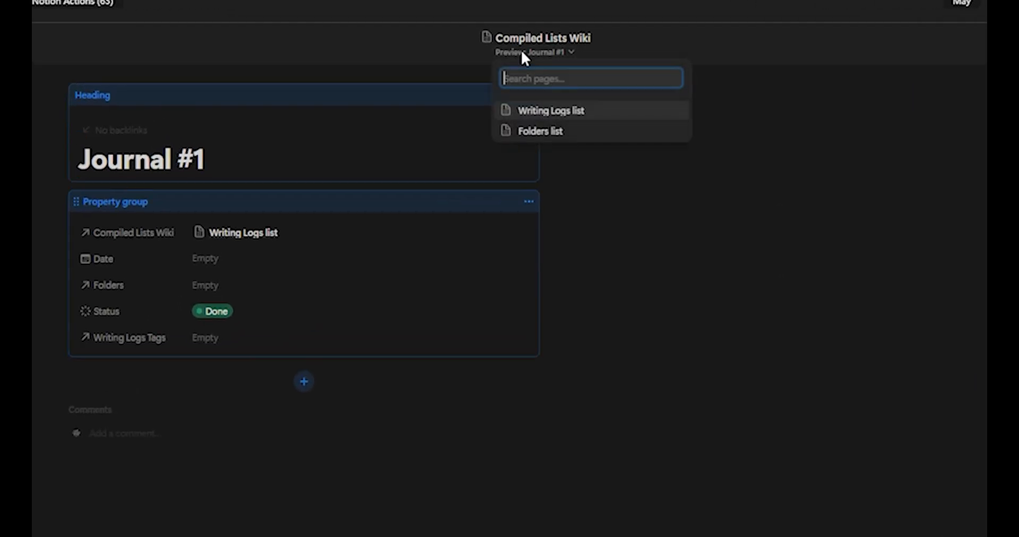
left_click(571, 121)
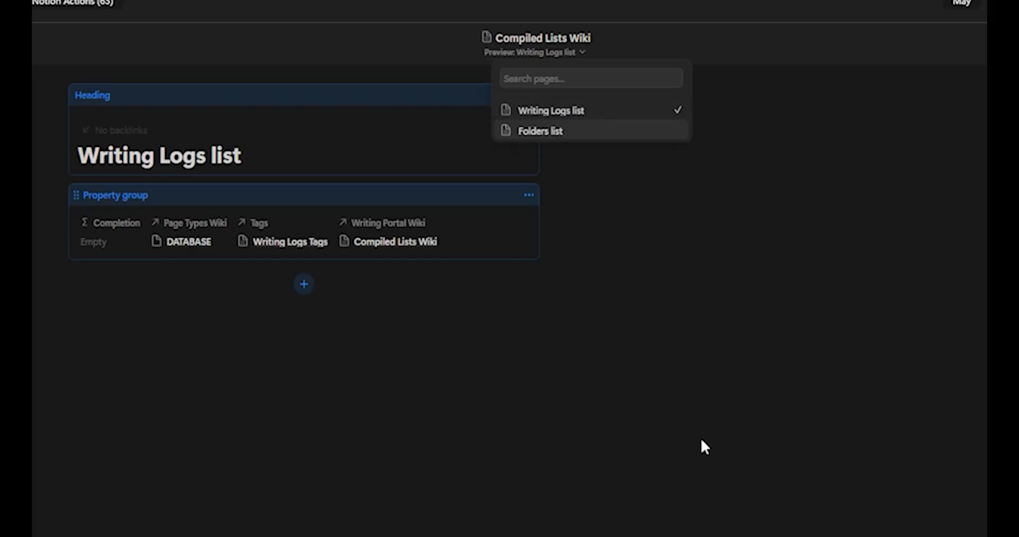
left_click(603, 403)
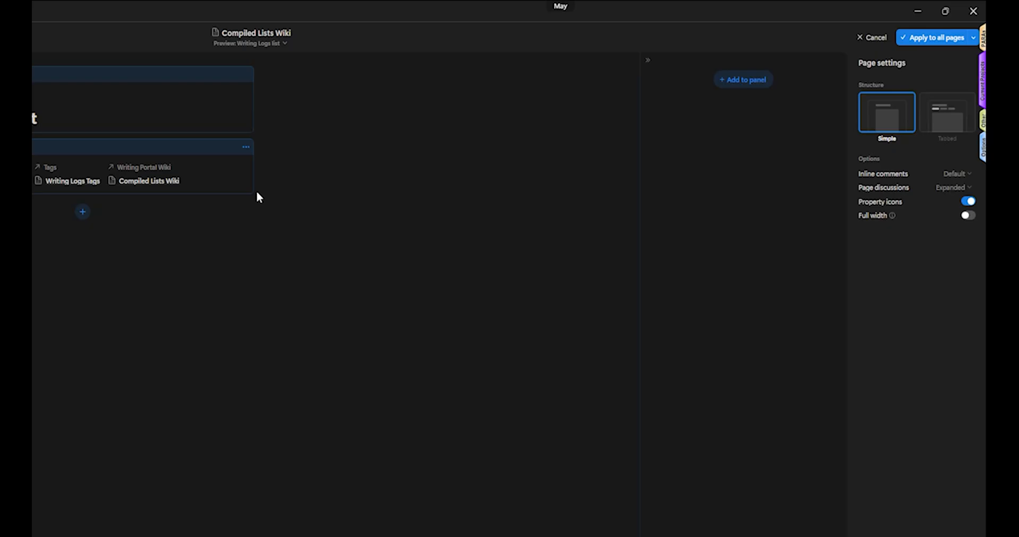
Step: Add two sections named "Main Properties" and "Background" to the layout's property group
left_click(150, 172)
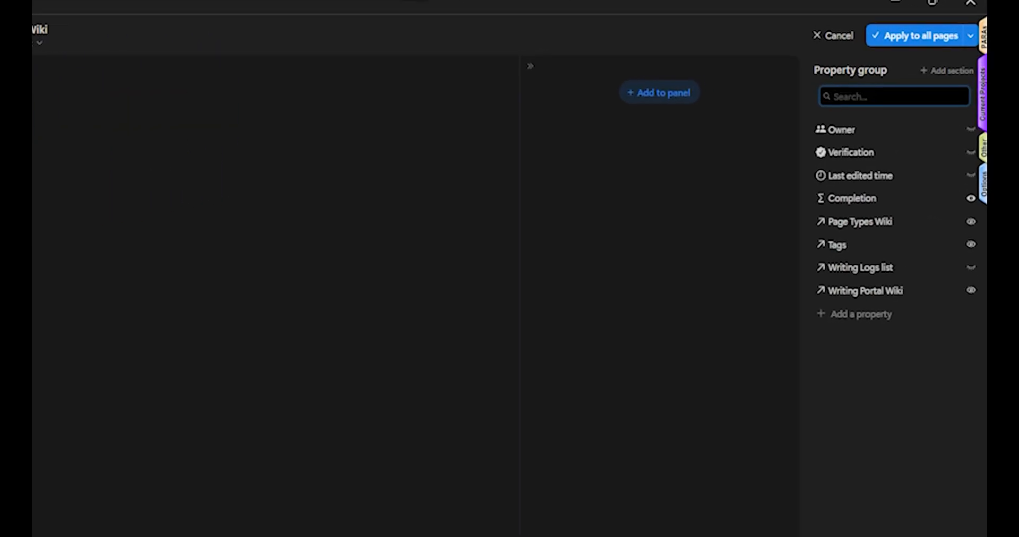
left_click(944, 74)
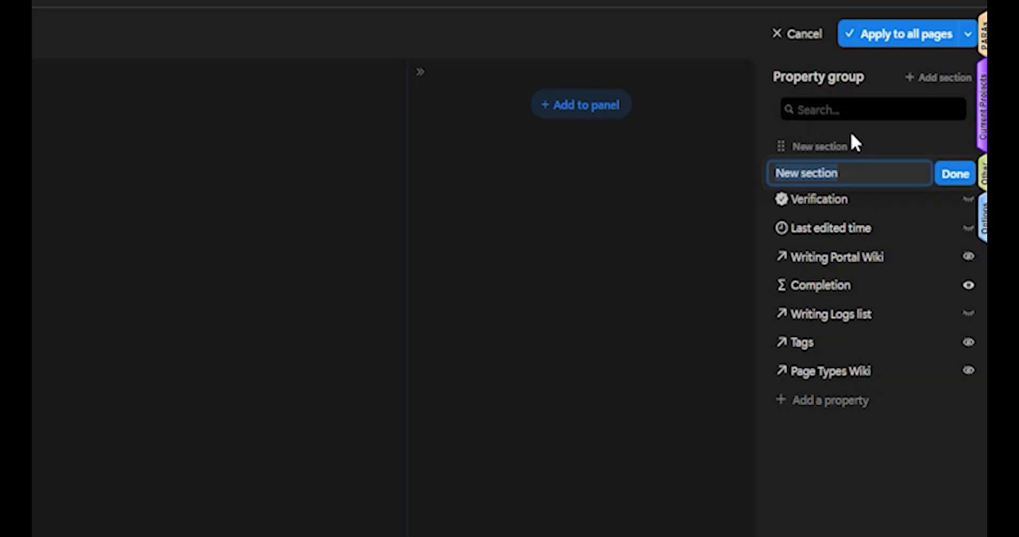
type("Main Properties")
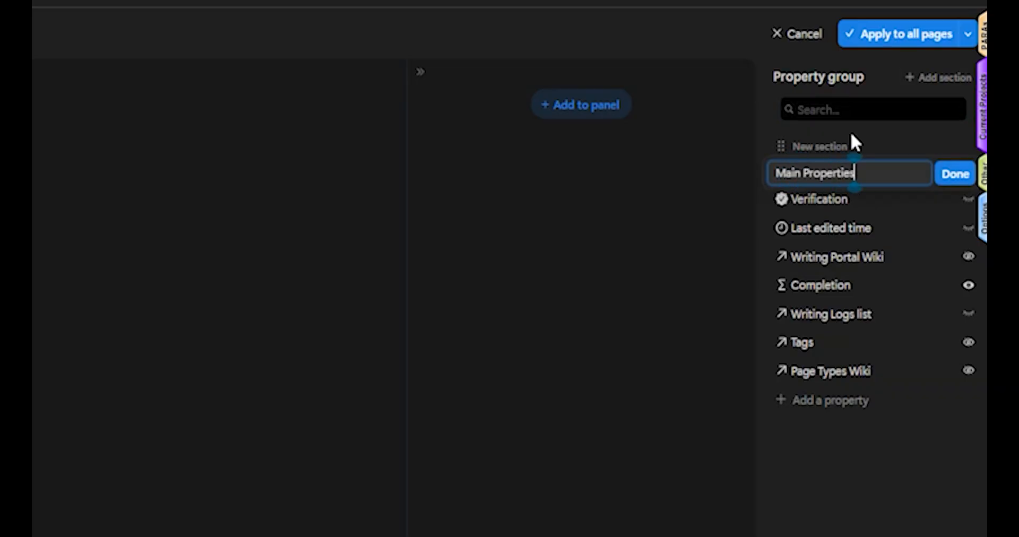
left_click(935, 77)
type("Background")
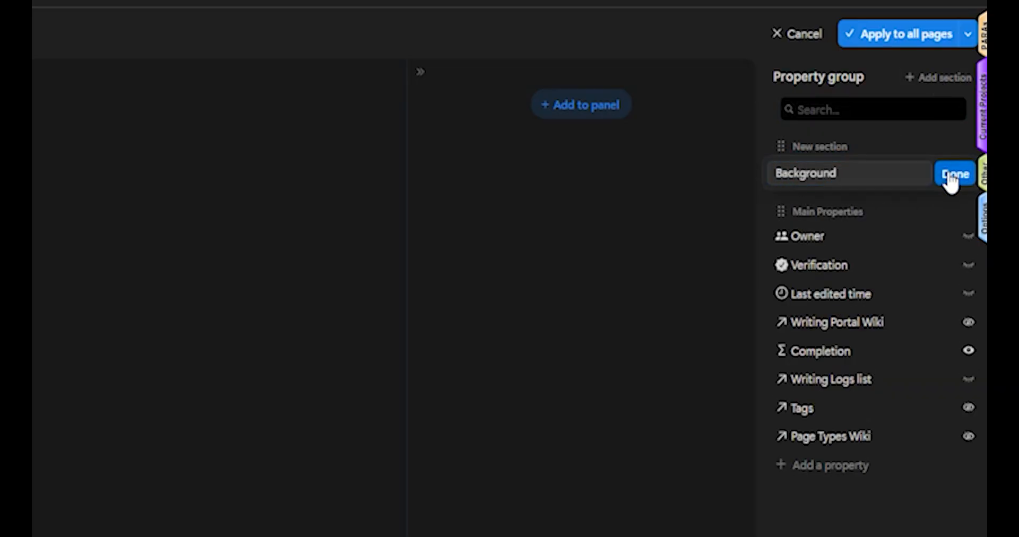
left_click(951, 180)
Step: Move the Owner, Verification and Last edited time properties into the Background section
left_click_drag(801, 168, 800, 464)
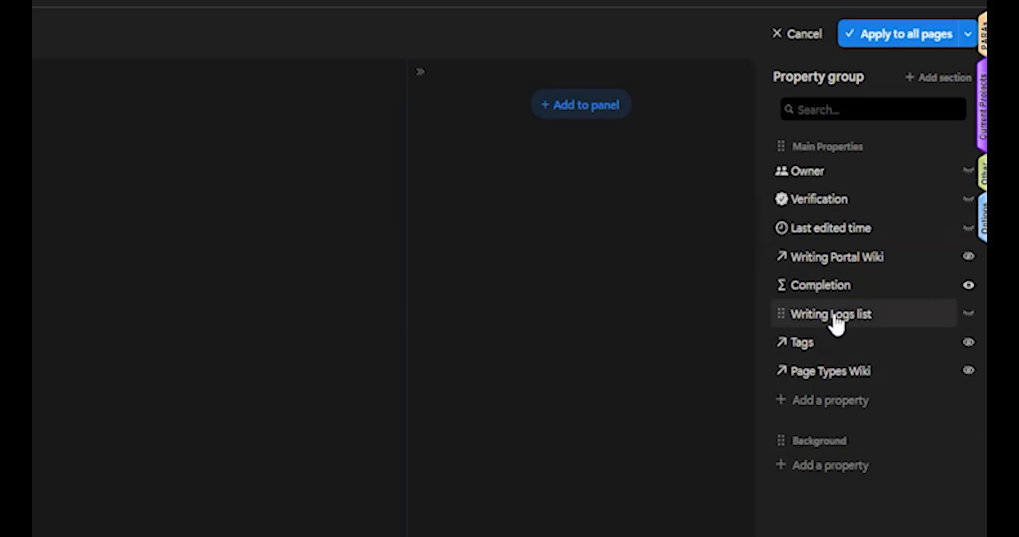
left_click_drag(820, 175, 860, 467)
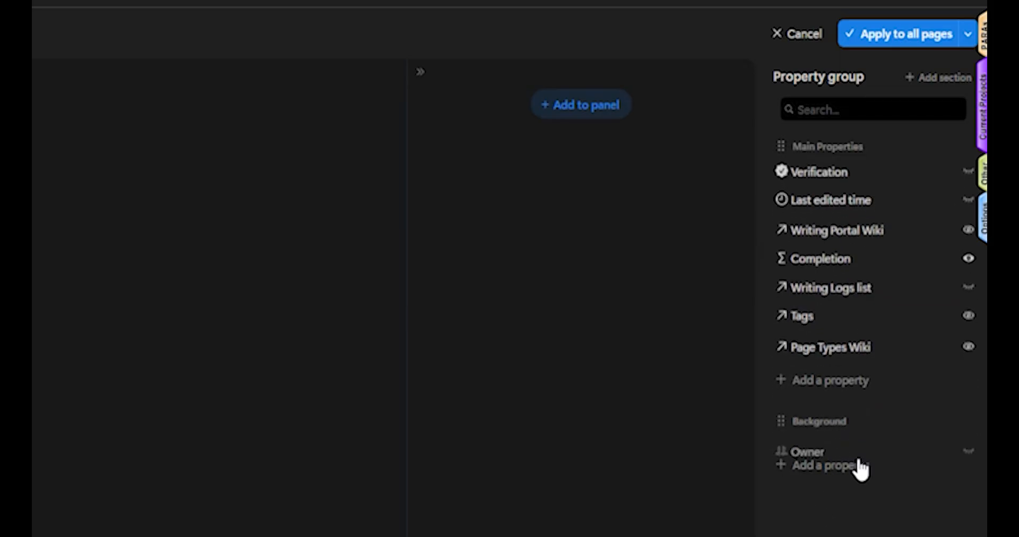
left_click_drag(820, 172, 876, 446)
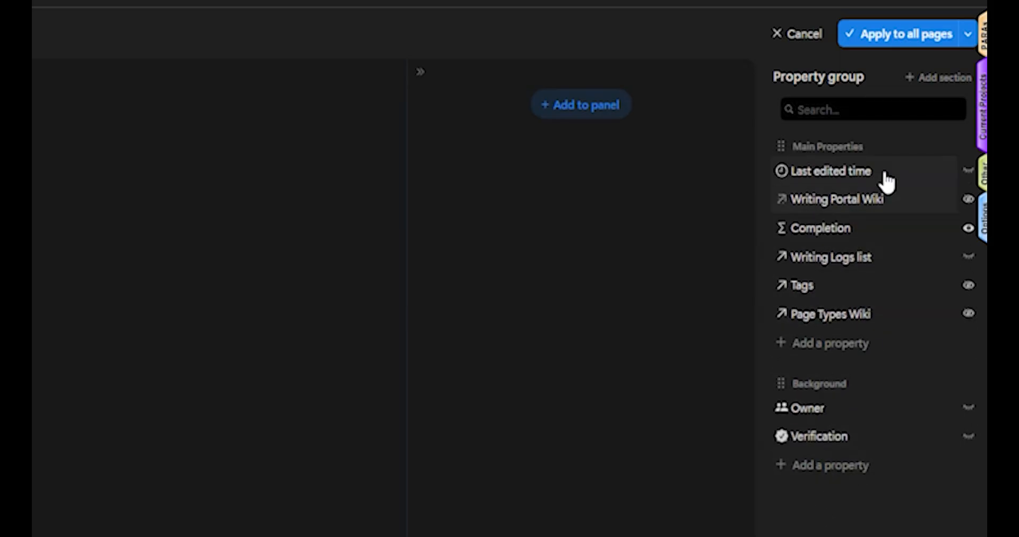
left_click_drag(887, 182, 894, 435)
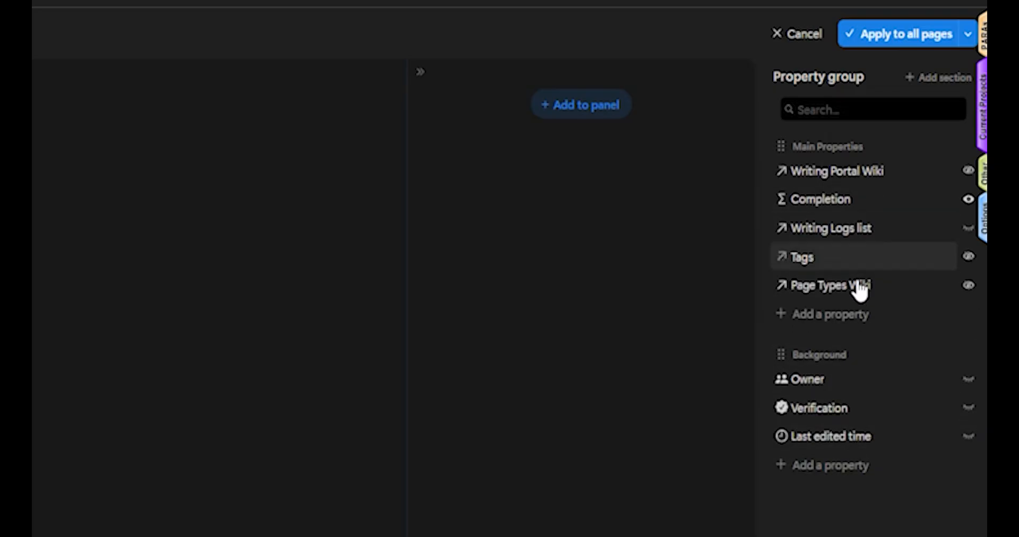
Step: Reorder Main Properties to put Completion first and Page Types Wiki before Tags, and apply the layout to all pages
left_click_drag(876, 171, 882, 228)
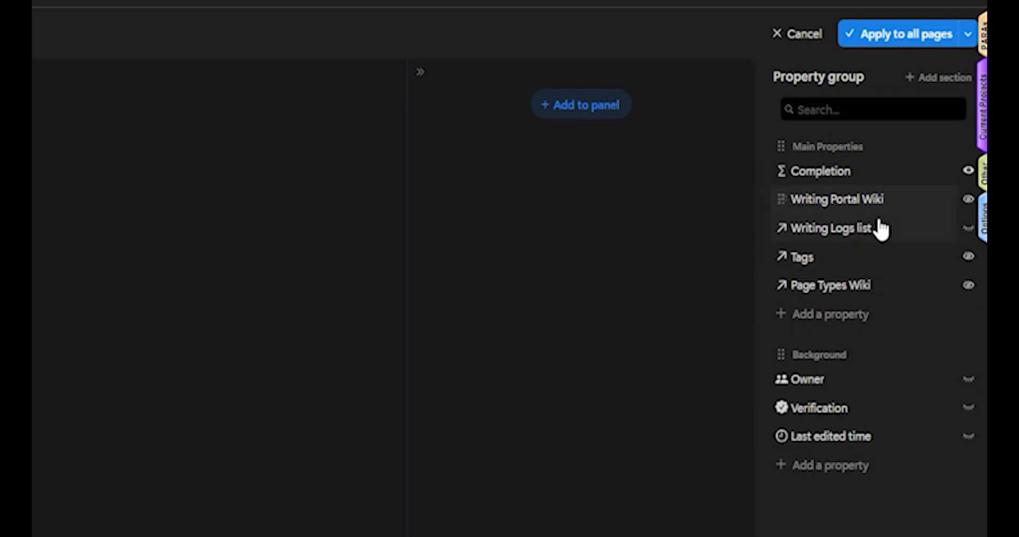
left_click_drag(849, 257, 855, 303)
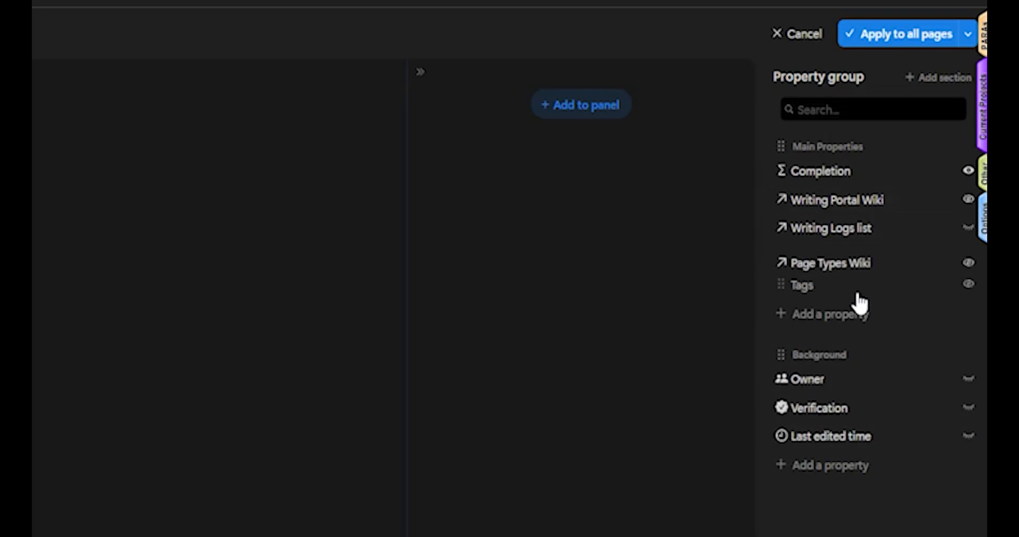
left_click(883, 47)
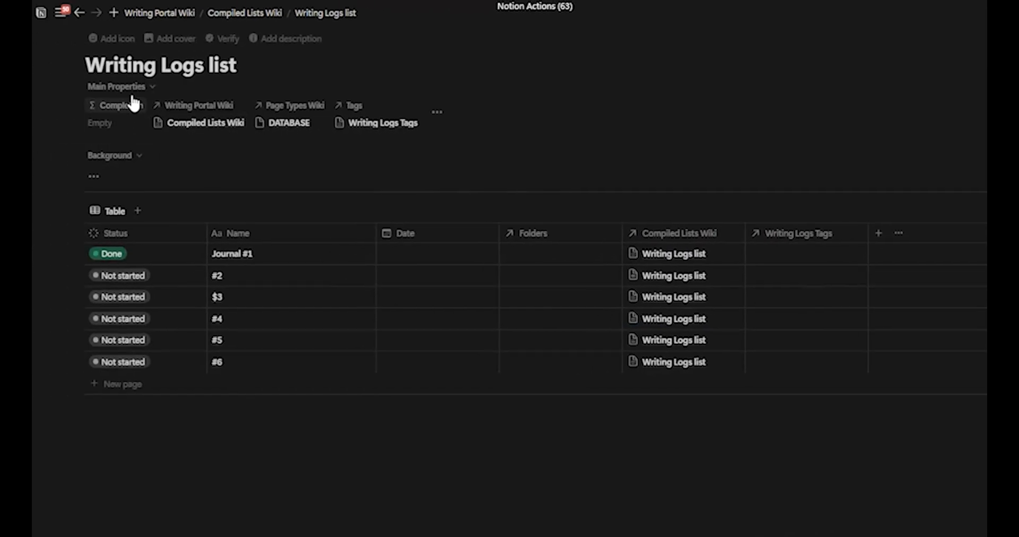
Step: Collapse and expand the Main Properties section to check how the grouped properties display
left_click(133, 87)
left_click(137, 107)
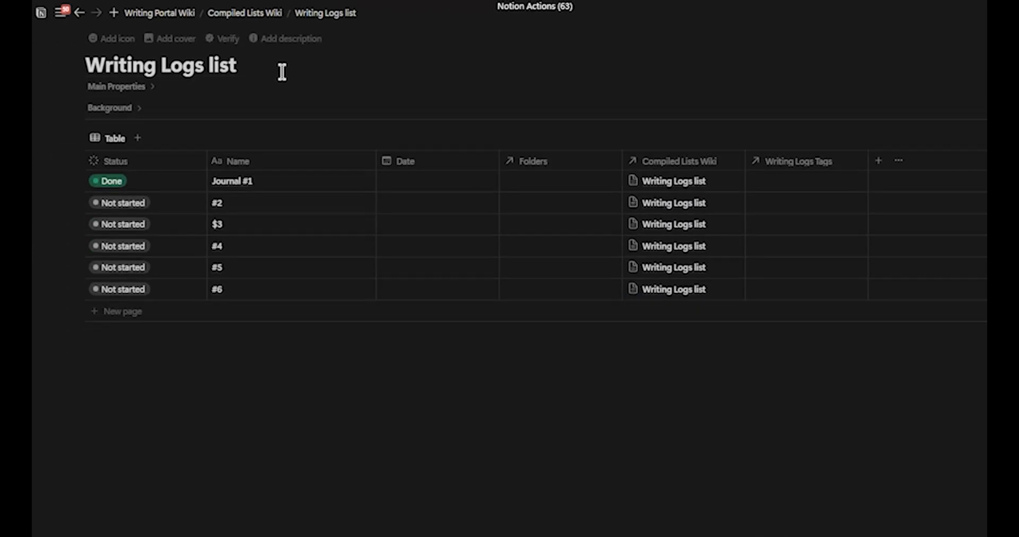
left_click(177, 86)
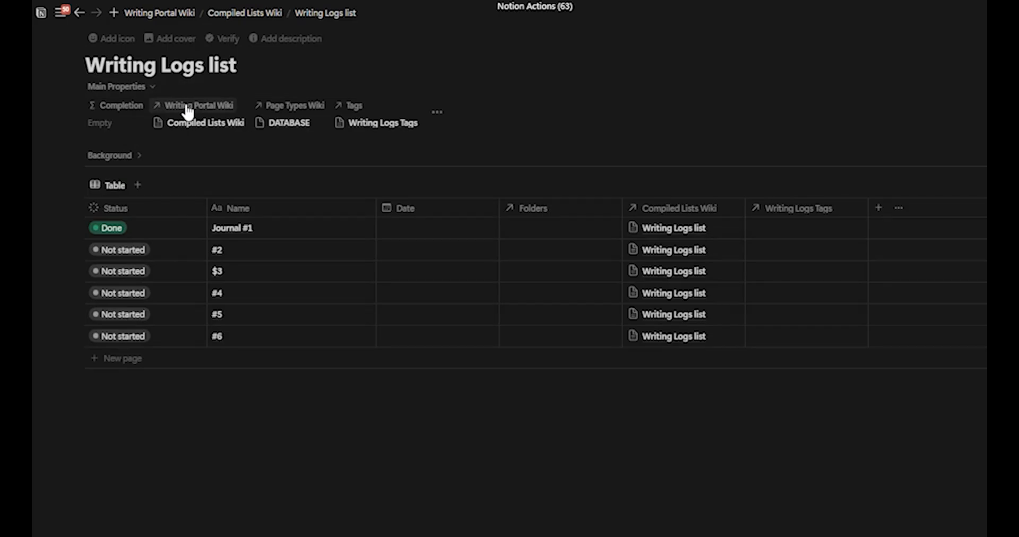
left_click(100, 125)
left_click(338, 93)
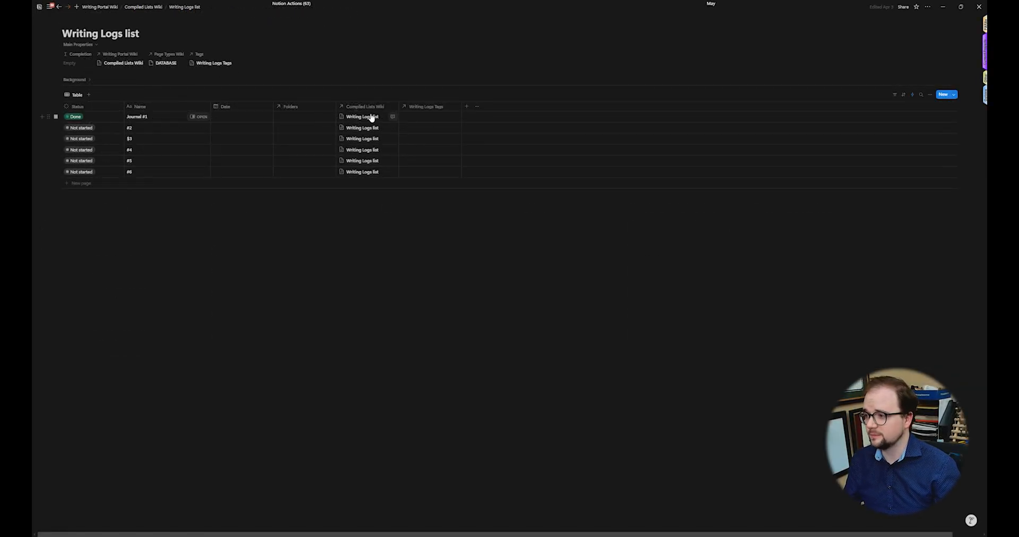
Step: Fix the database automation so its action replaces Compiled Lists Wiki with the Writing Logs list page
left_click(912, 94)
left_click(920, 158)
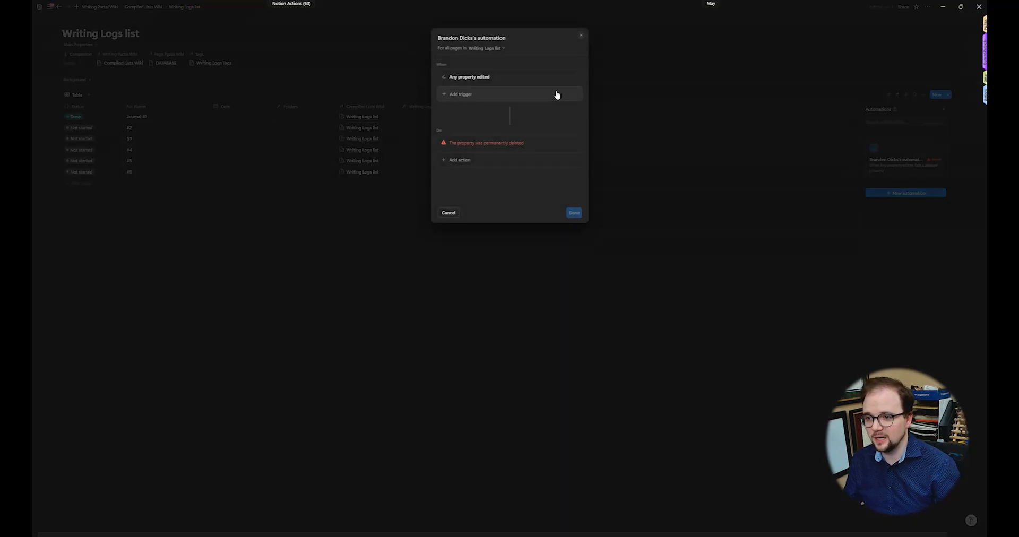
left_click(508, 143)
left_click(481, 195)
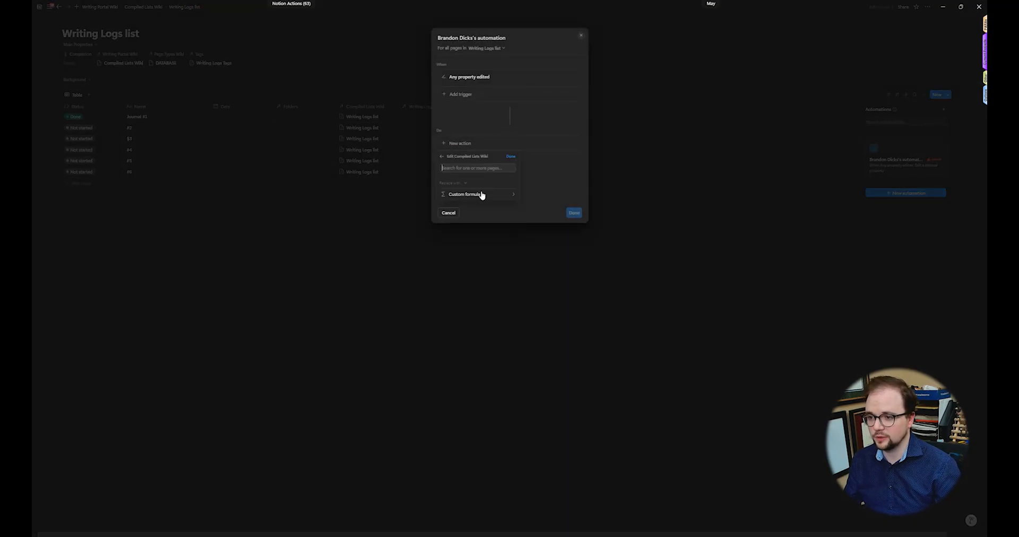
left_click(469, 227)
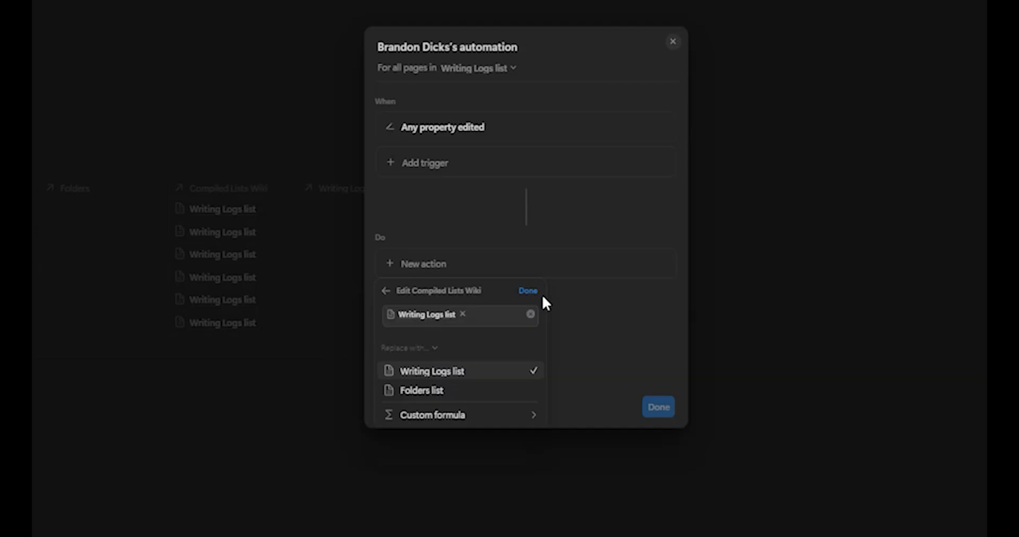
left_click(516, 182)
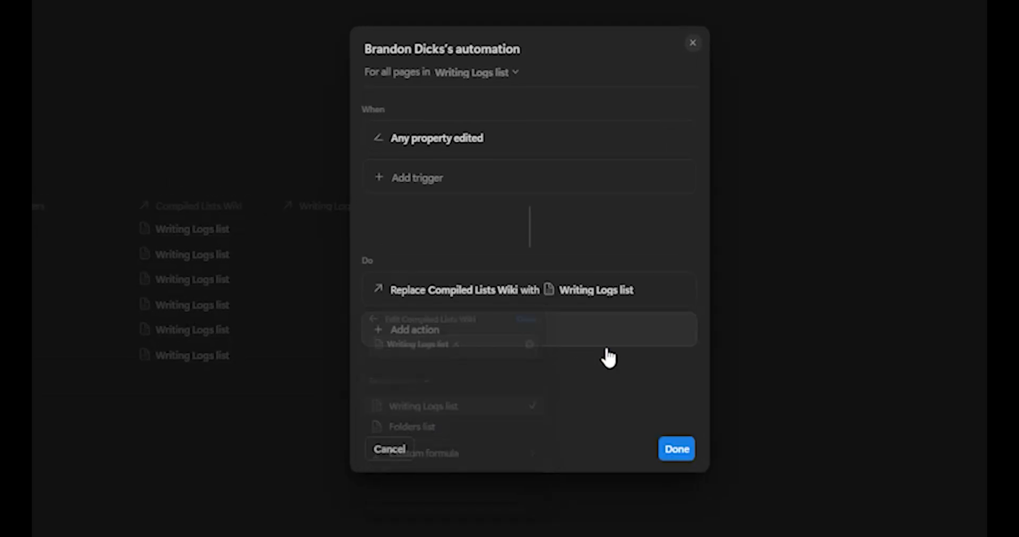
left_click(677, 449)
Step: Add a new entry to the table named with a Today date mention followed by a dash
left_click(221, 391)
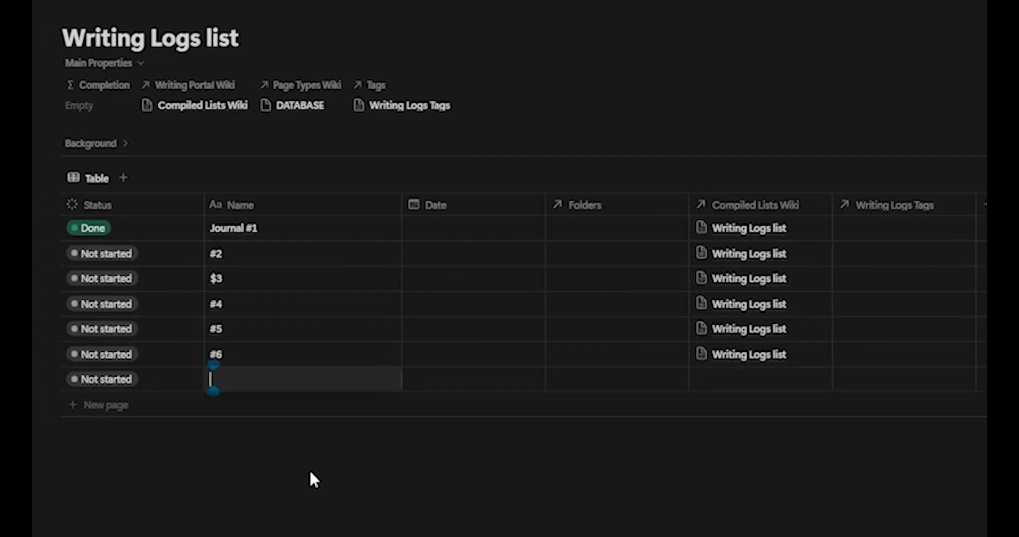
key("Escape")
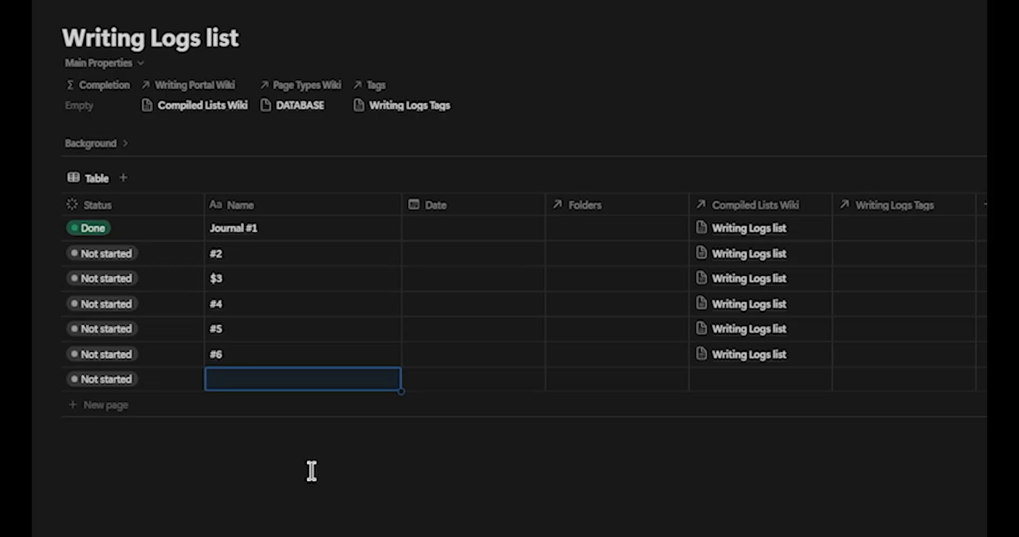
type("Today")
key("BackSpace")
key("BackSpace")
key("BackSpace")
key("BackSpace")
key("BackSpace")
type("@T")
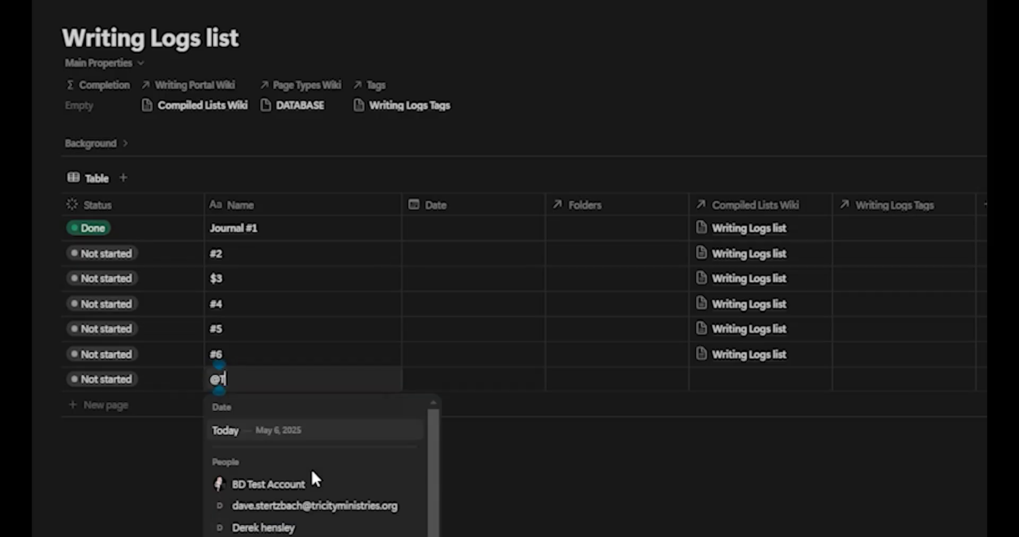
key("Return")
type("-")
key("Return")
left_click(378, 490)
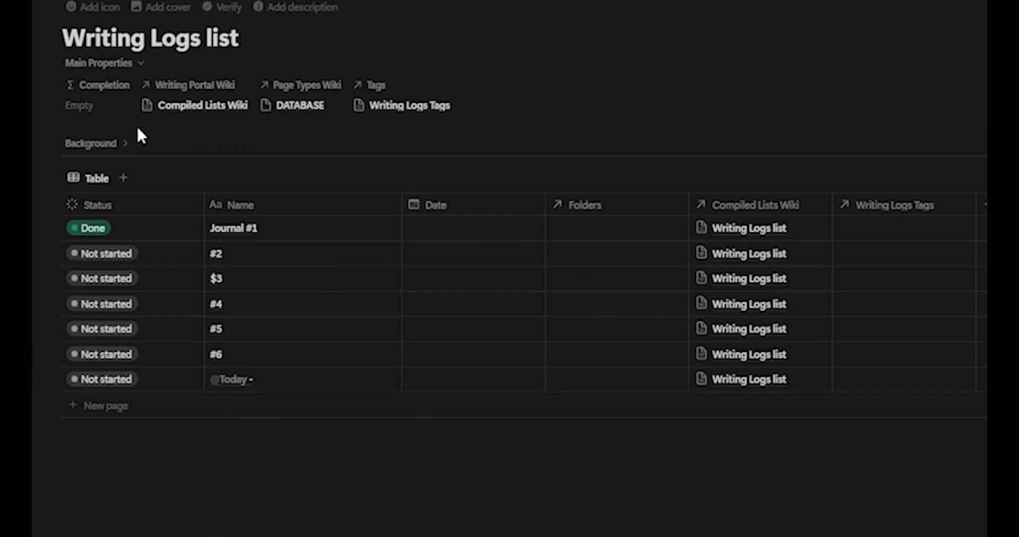
Step: Inspect the hidden Writing Logs list relation among the page's additional properties
left_click(472, 100)
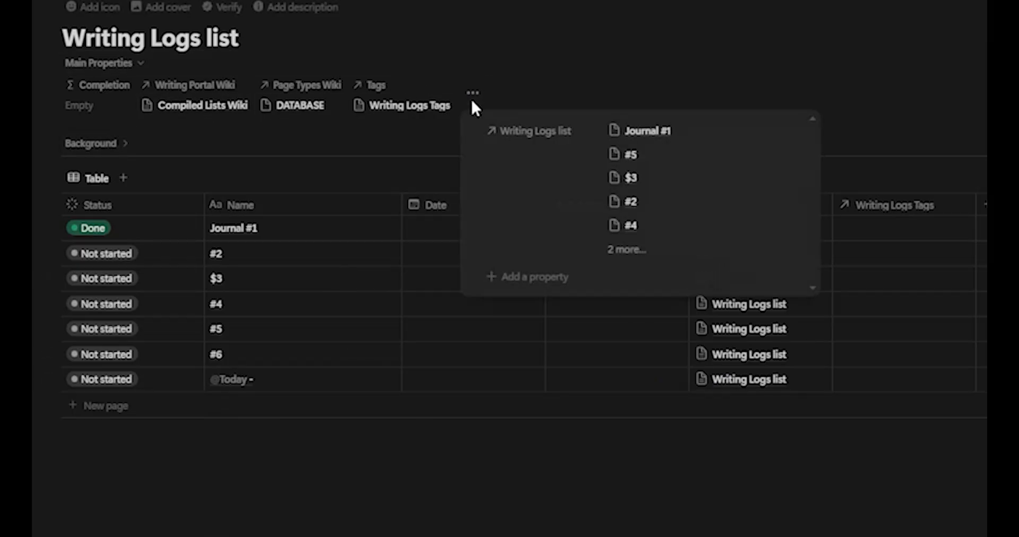
left_click(558, 133)
mouse_move(591, 228)
left_click(775, 65)
left_click(489, 35)
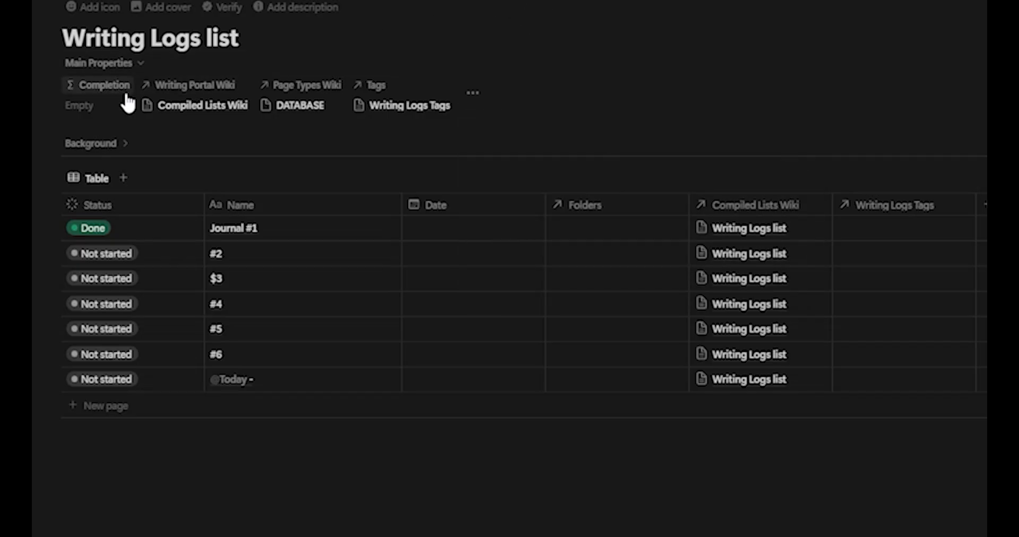
Step: Set the Completion formula to Writing Logs list.filter(current.Status.contains("Done")).length() and save it
left_click(100, 109)
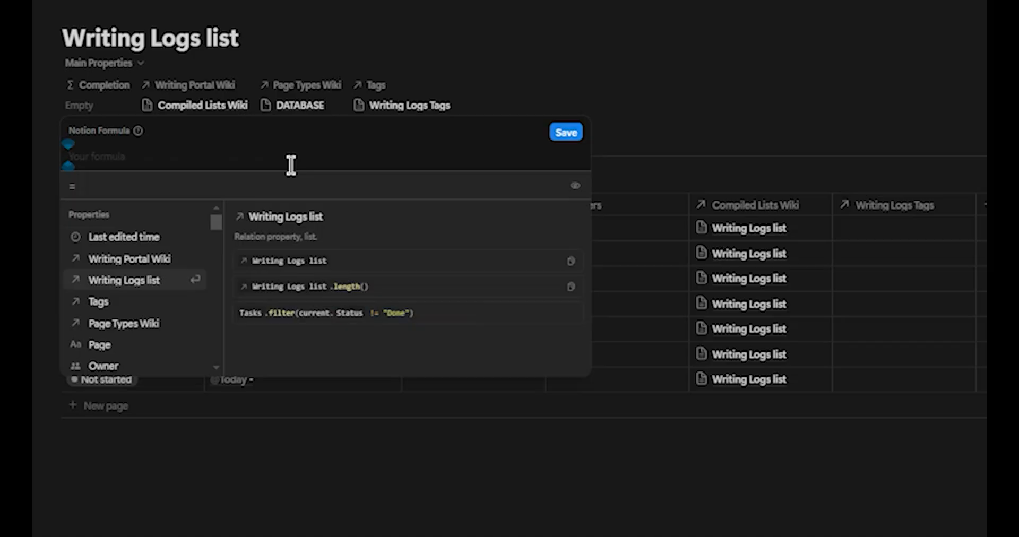
key("Return")
type(".")
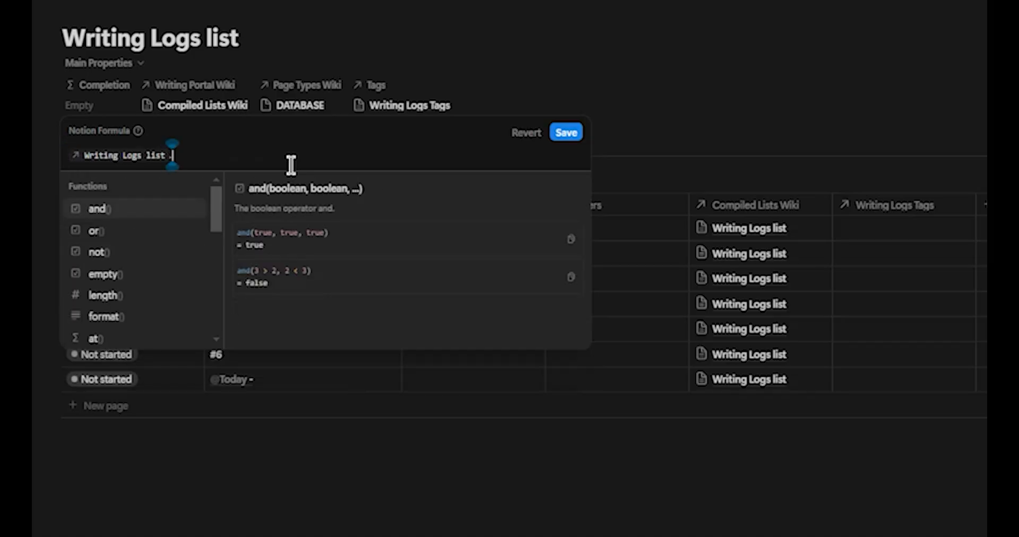
type("filter(current. Status .contains(\"Done")
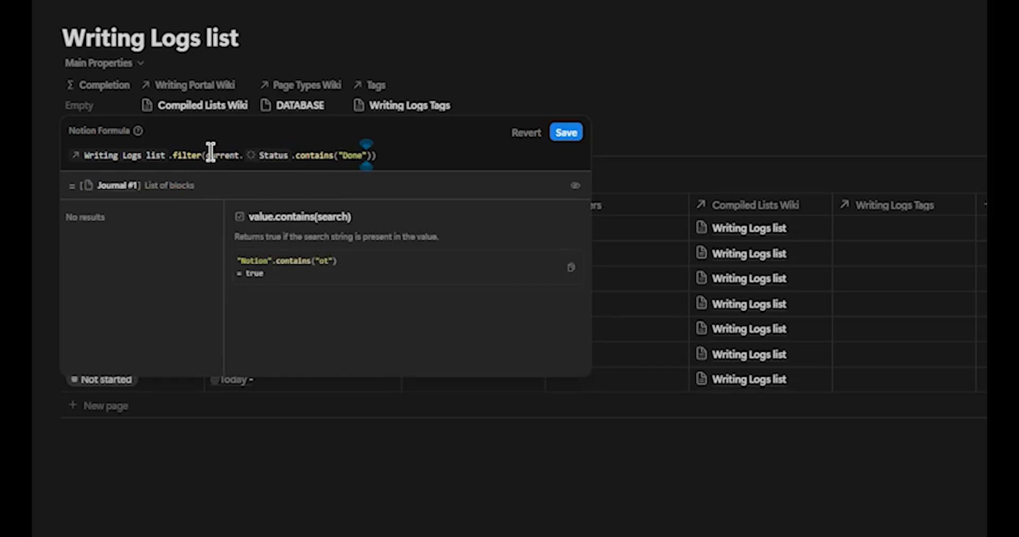
left_click(398, 154)
type(".length(")
left_click(576, 132)
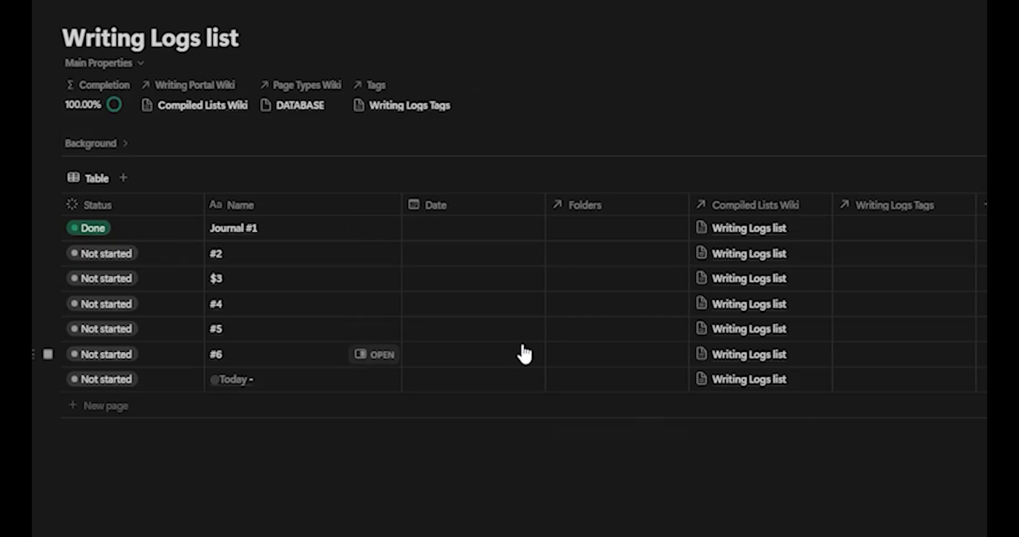
Step: Append a division by the pasted expression to the Completion formula and save it
left_click(95, 103)
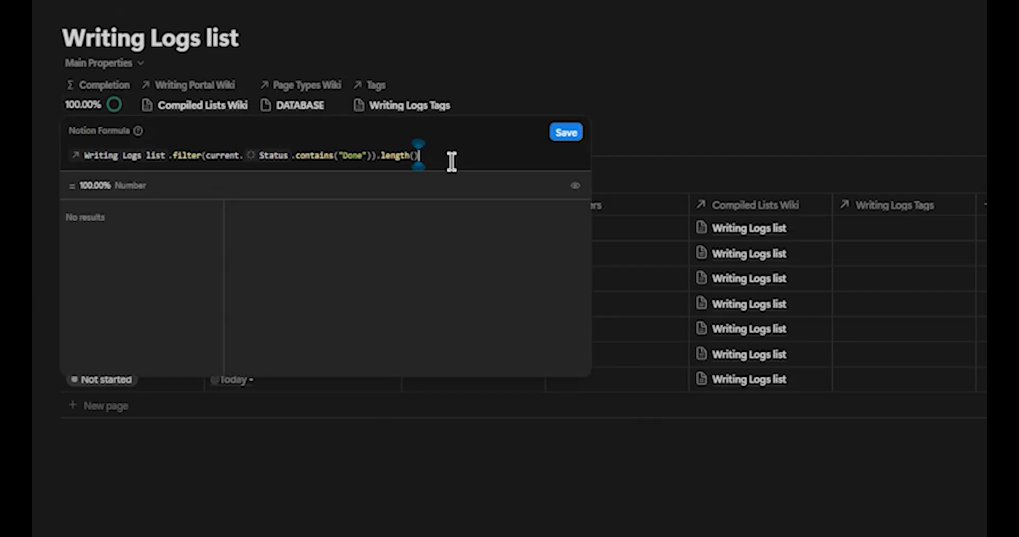
type("/")
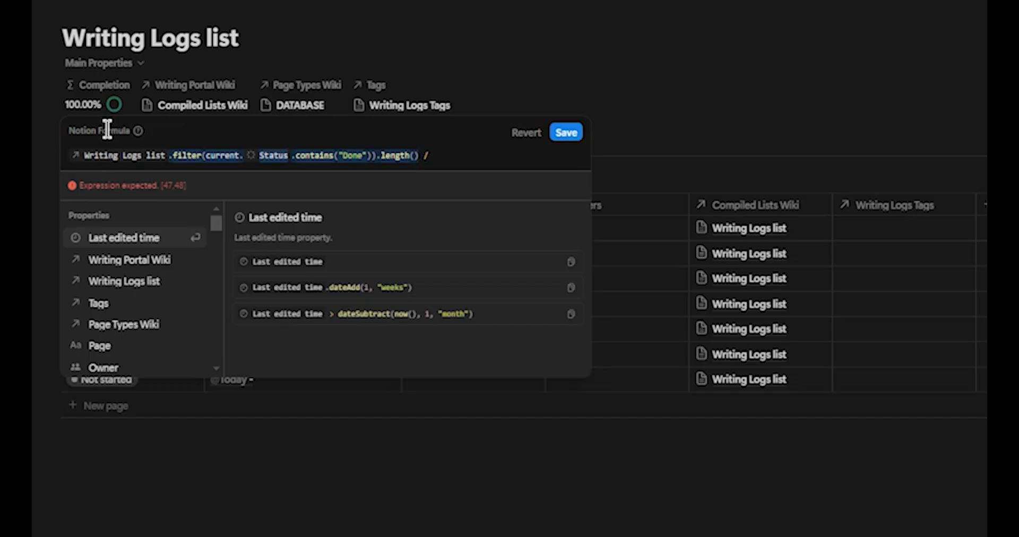
left_click(489, 155)
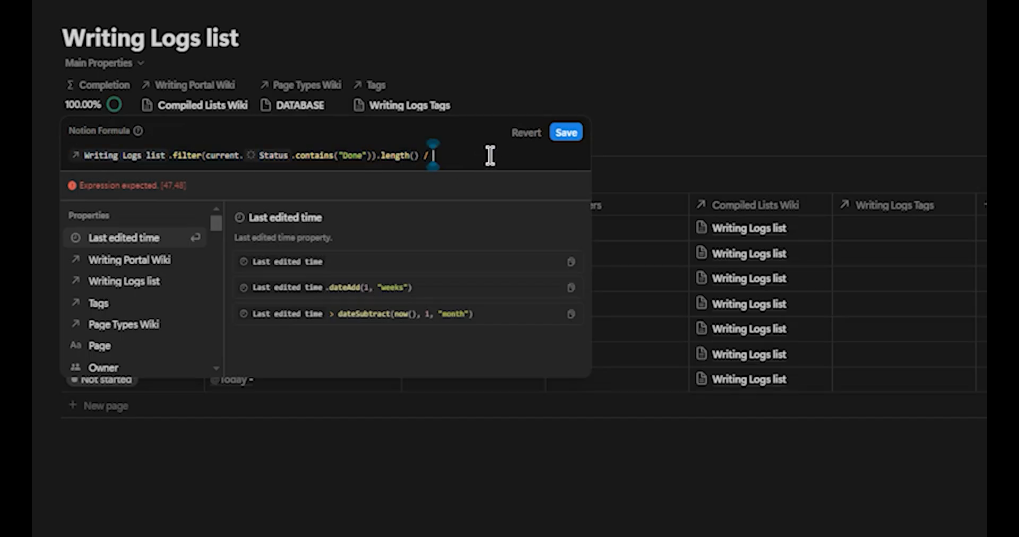
type("Writing Logs list .filter(current. Status .contains(\"Done\")).length()")
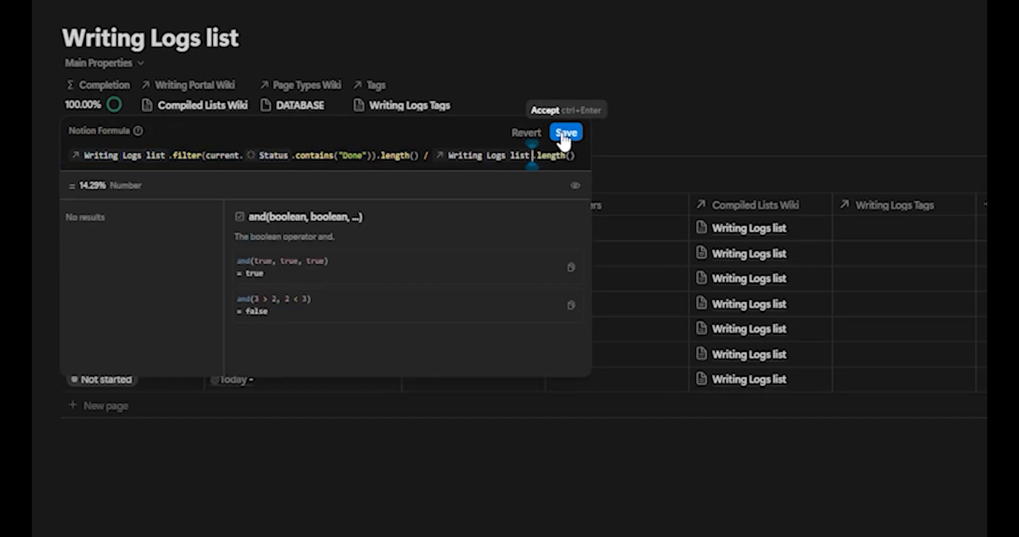
left_click(565, 136)
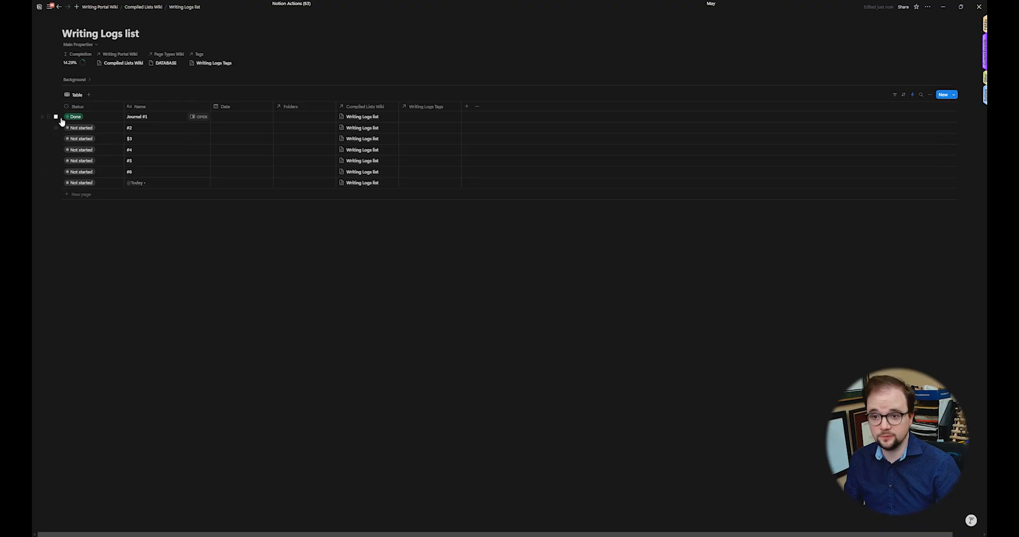
Step: Set the Status of all seven entries in the table to Done
left_click_drag(63, 120, 125, 165)
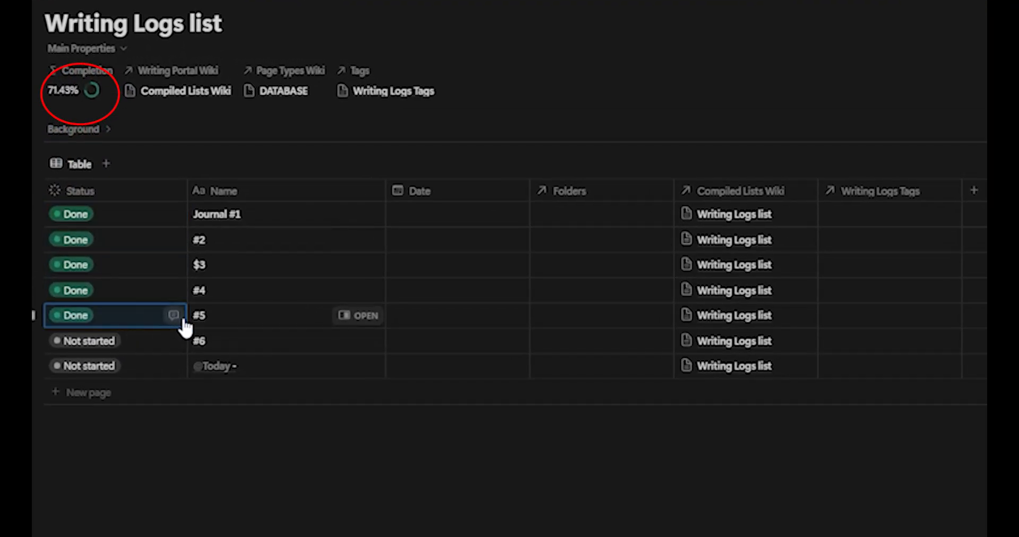
left_click_drag(185, 328, 186, 369)
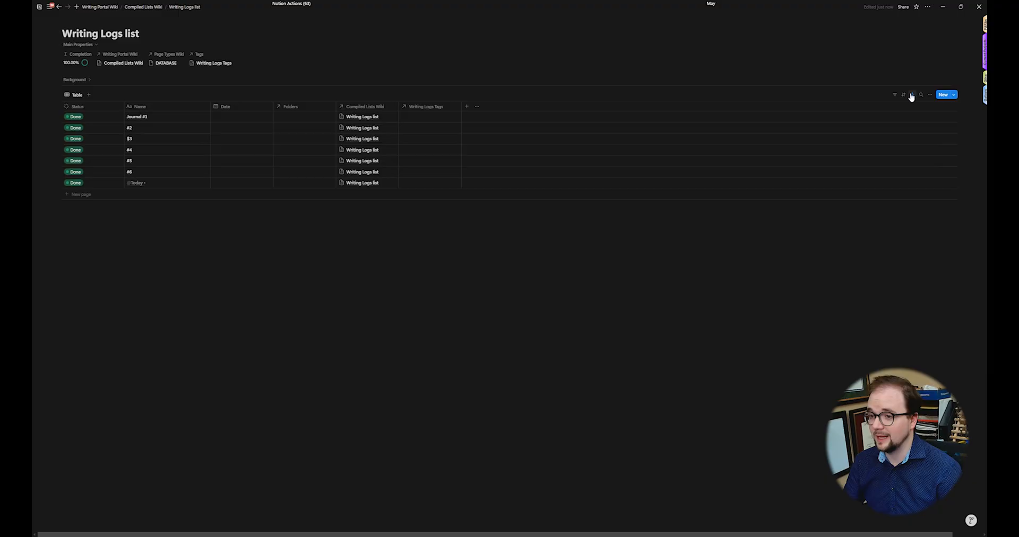
Step: Open the automations panel and review the existing automation
left_click(912, 96)
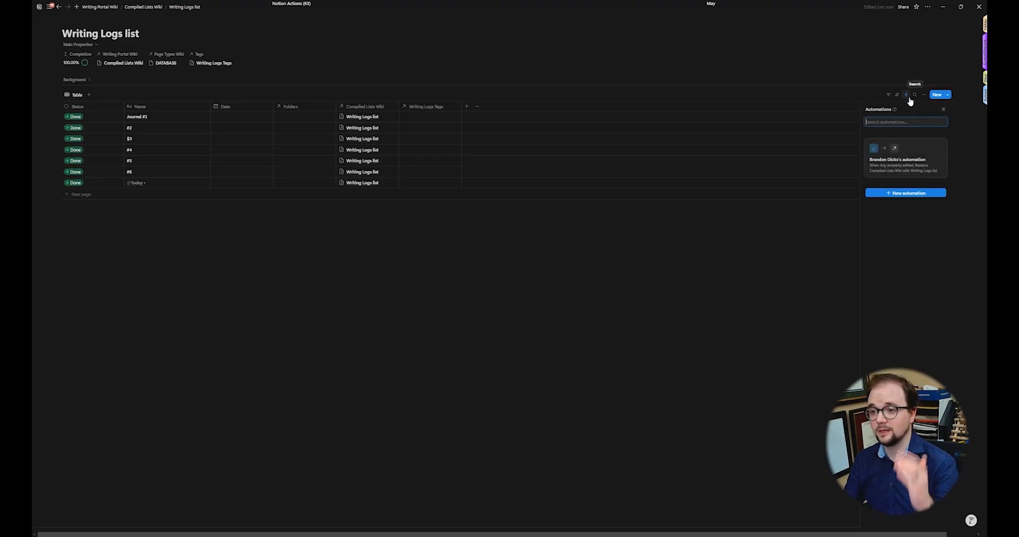
left_click(903, 162)
left_click(296, 148)
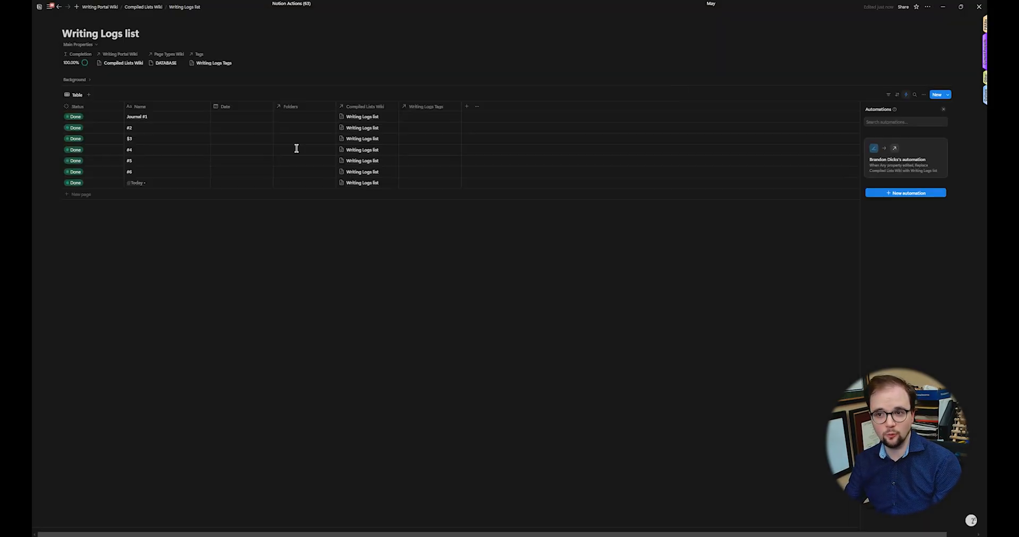
left_click(153, 7)
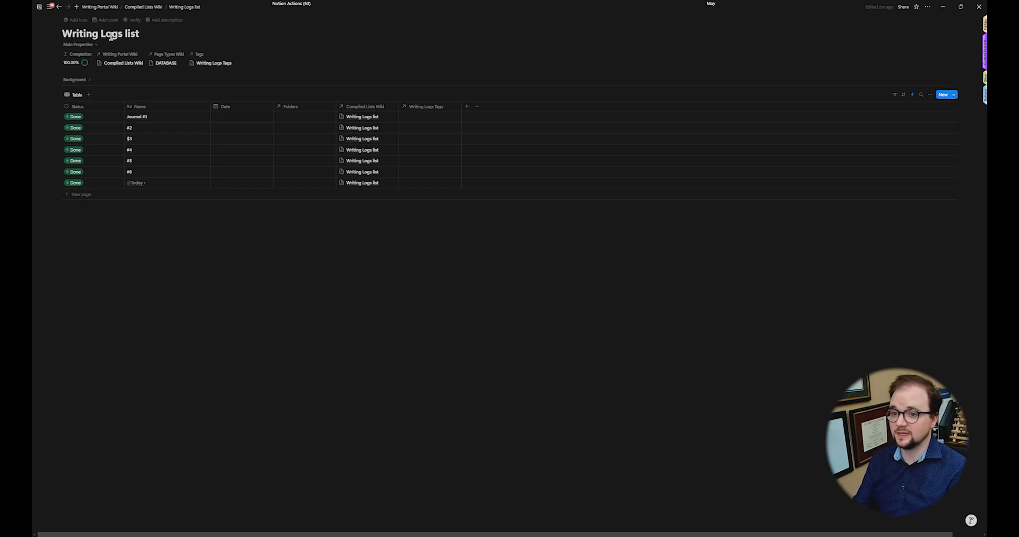
left_click(94, 46)
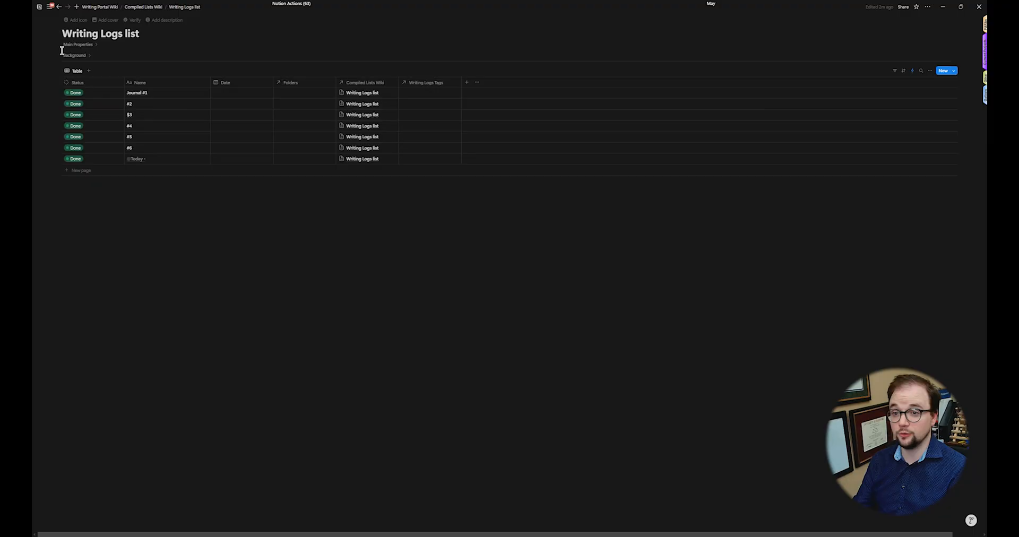
left_click(93, 47)
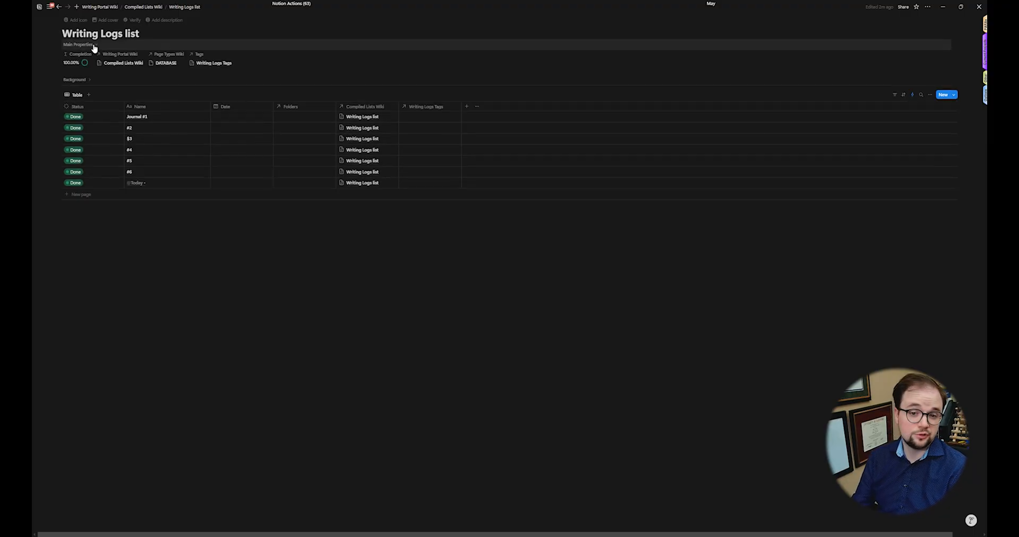
left_click(94, 47)
Step: Go to the Compiled Lists Wiki database, add a new page and open it
left_click(140, 7)
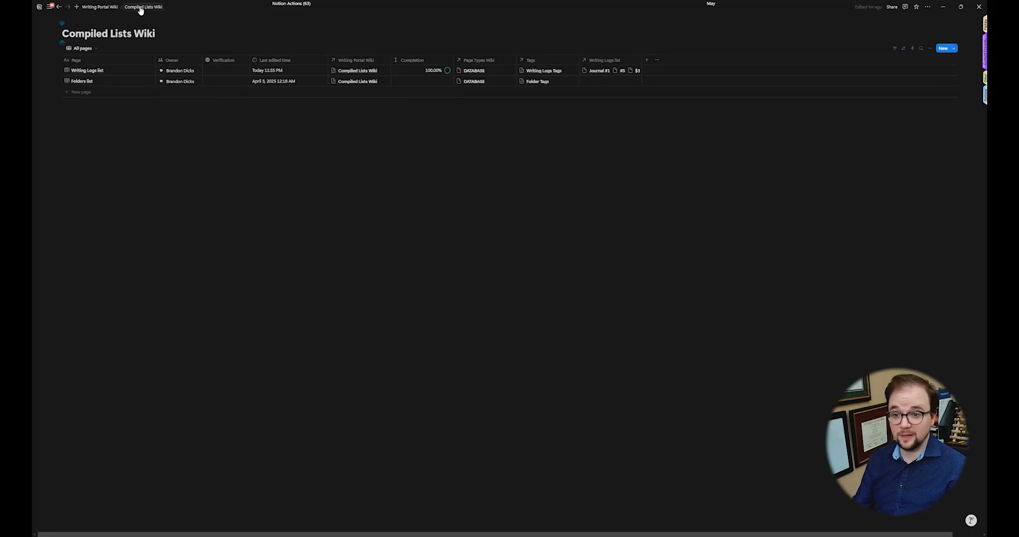
left_click(117, 94)
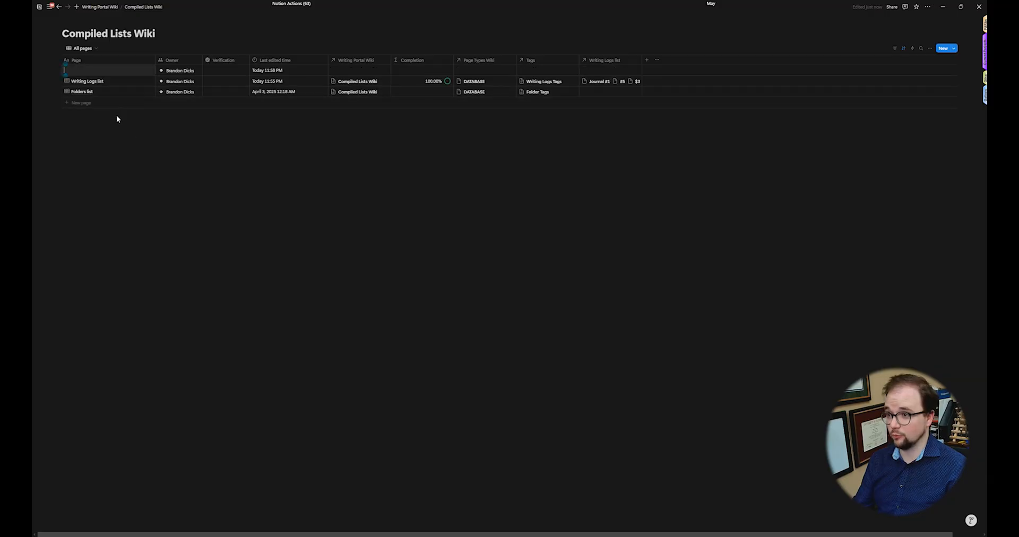
left_click(143, 70)
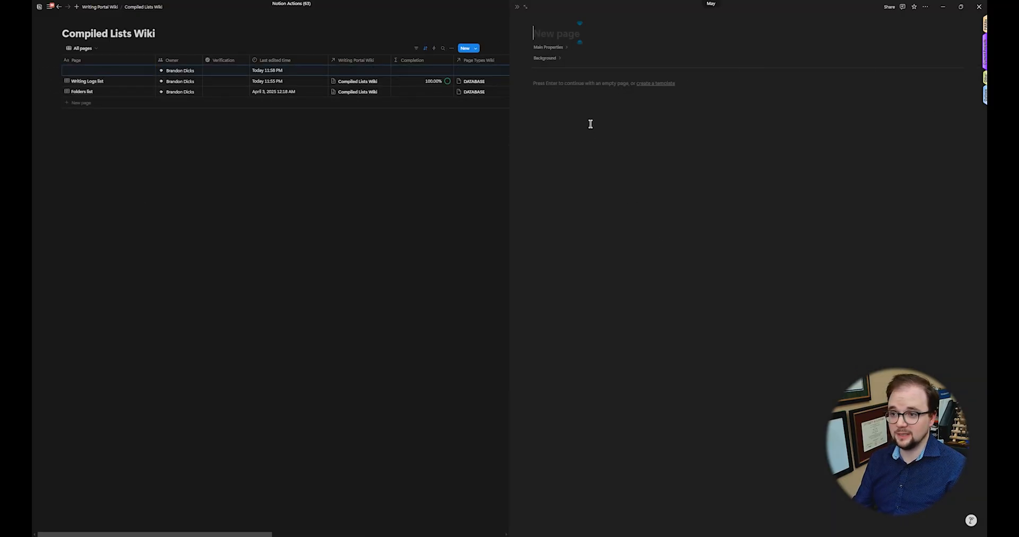
Step: Open the new page in full view and examine its property layout and page options
left_click(525, 7)
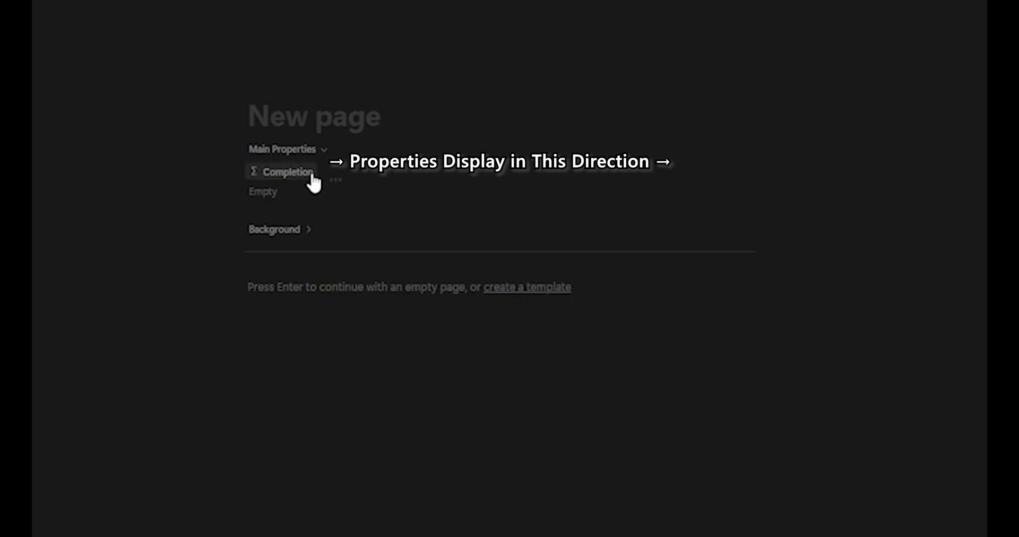
left_click(295, 172)
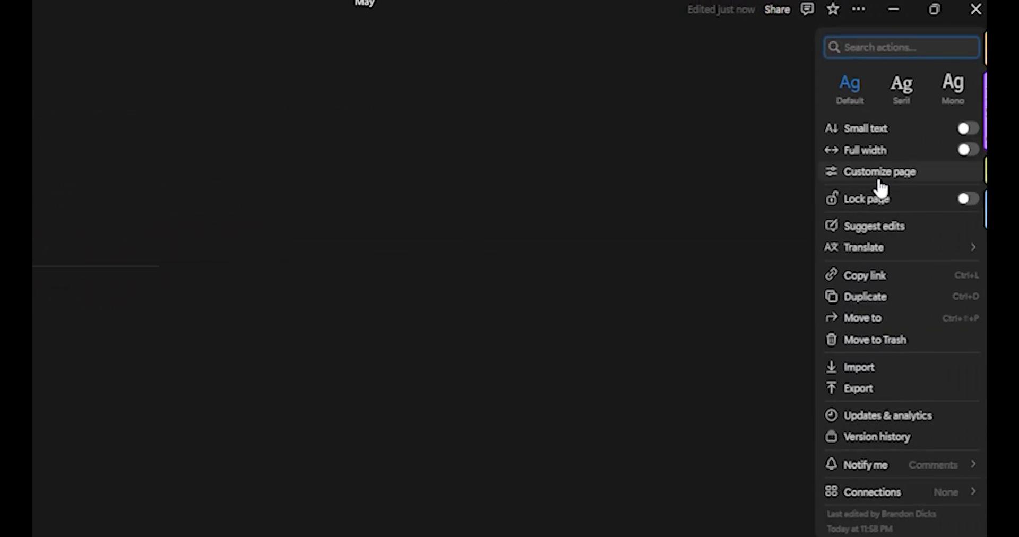
left_click(879, 172)
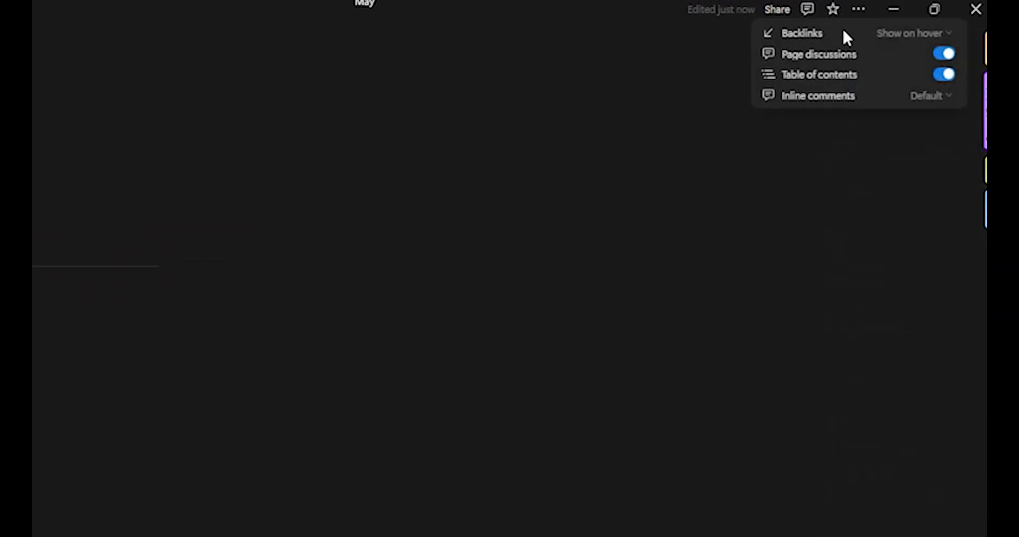
left_click(253, 351)
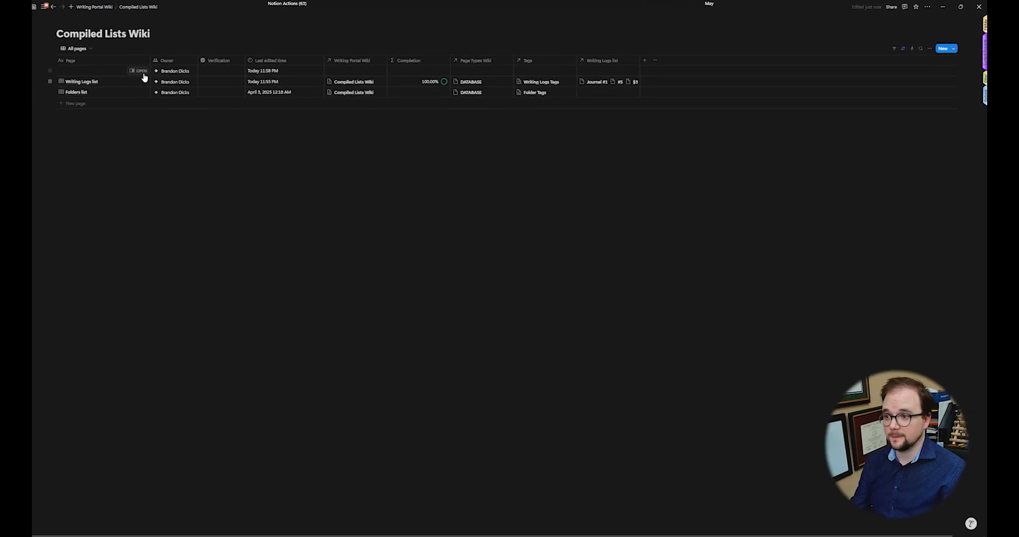
Step: Open the Writing Logs list page in side peek and start customizing the database page layout from a property's menu
left_click(148, 82)
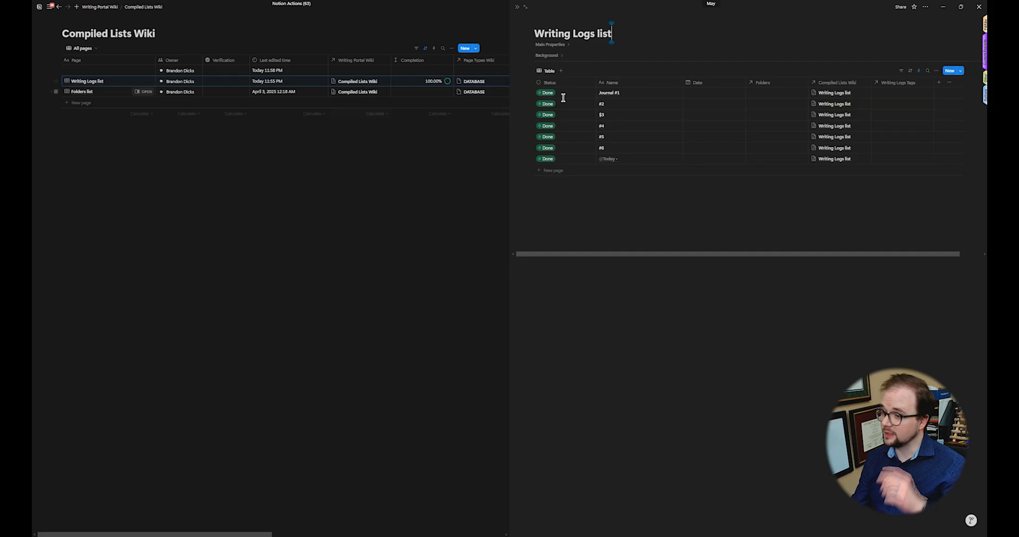
left_click(561, 47)
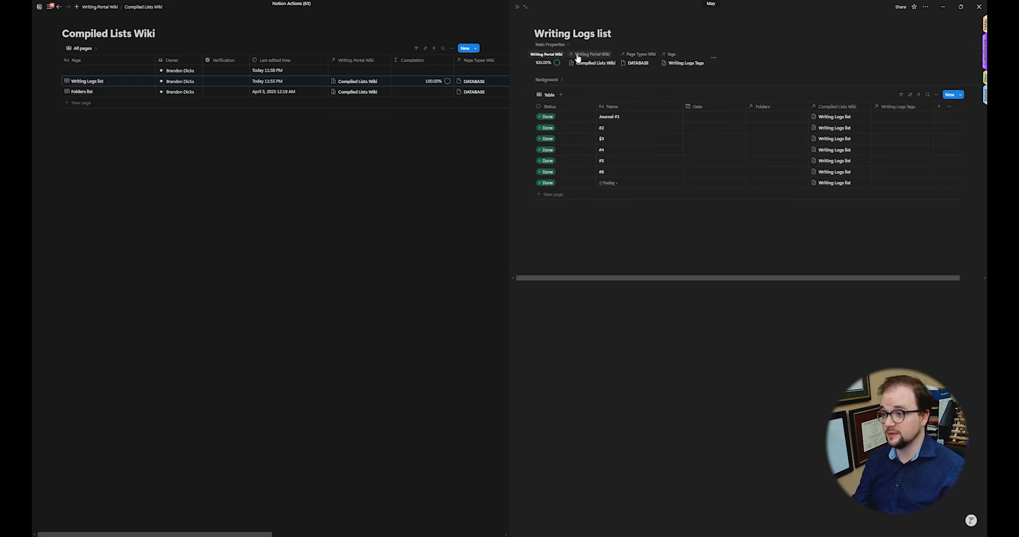
left_click(577, 56)
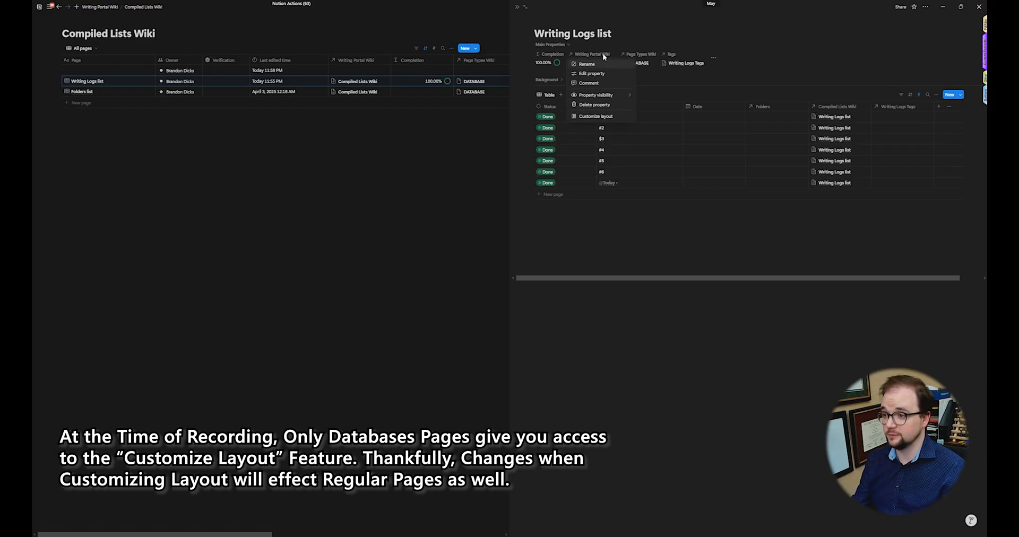
left_click(615, 118)
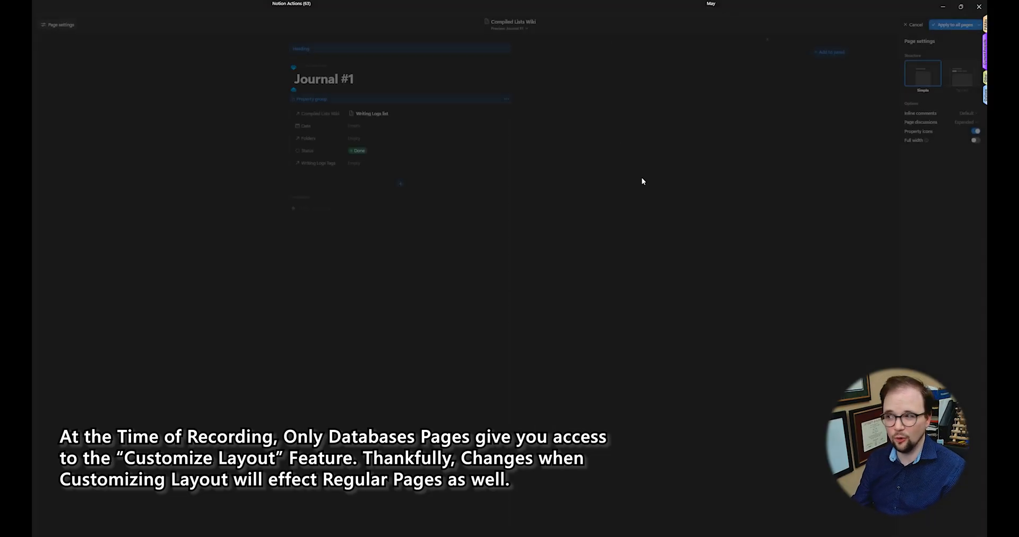
Step: Preview the Writing Logs list page, switch the layout structure to Tabbed and add a Writing Logs list tab
left_click(524, 27)
left_click(530, 51)
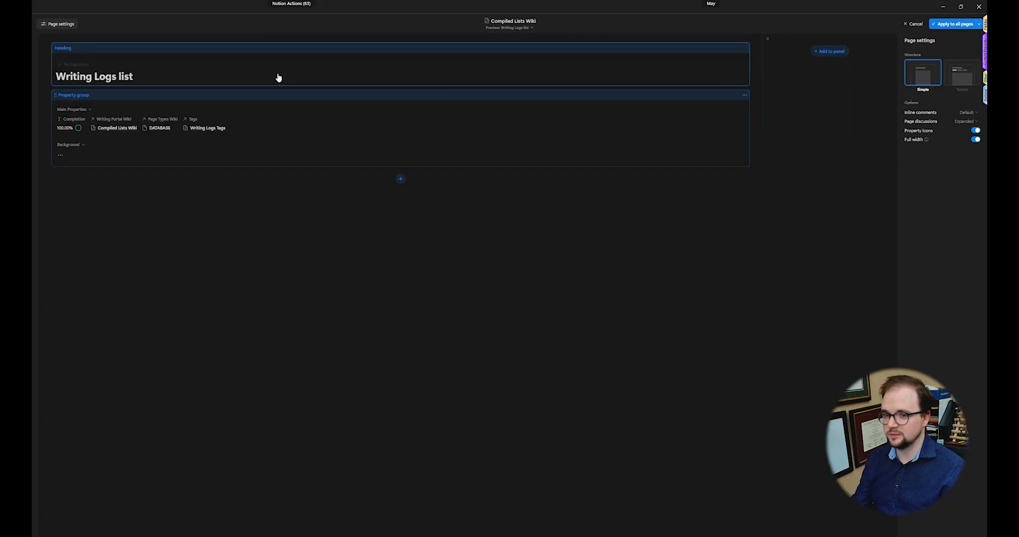
left_click(974, 73)
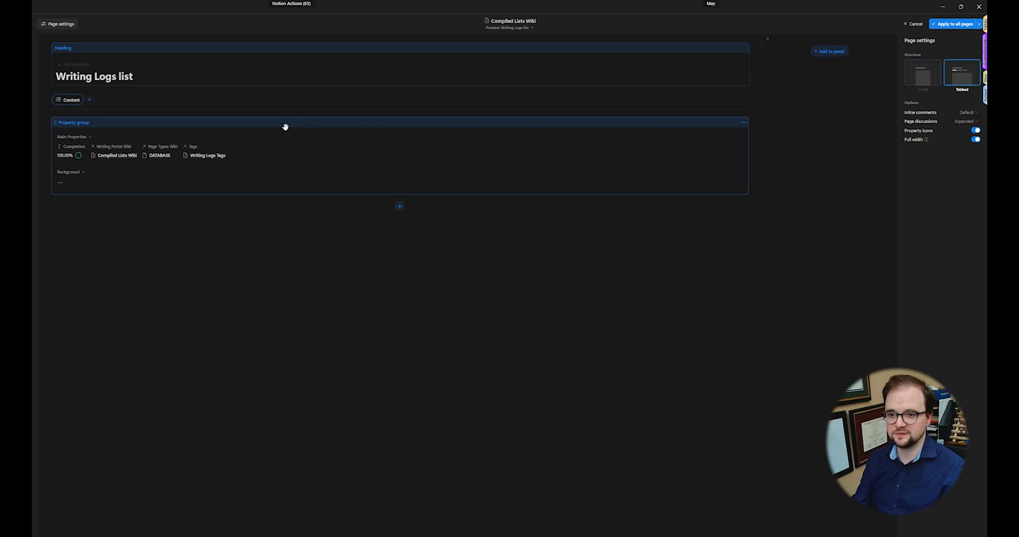
left_click(89, 100)
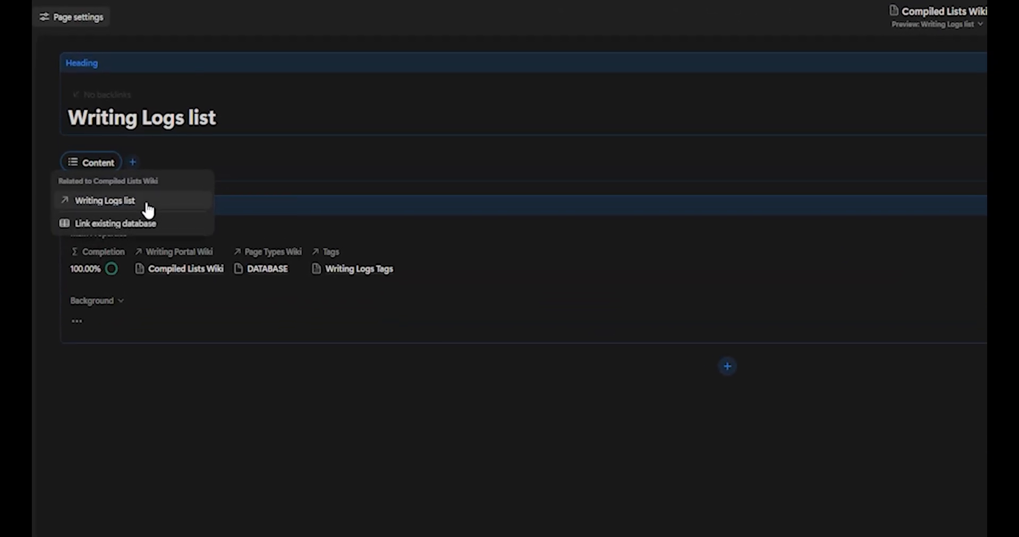
left_click(127, 177)
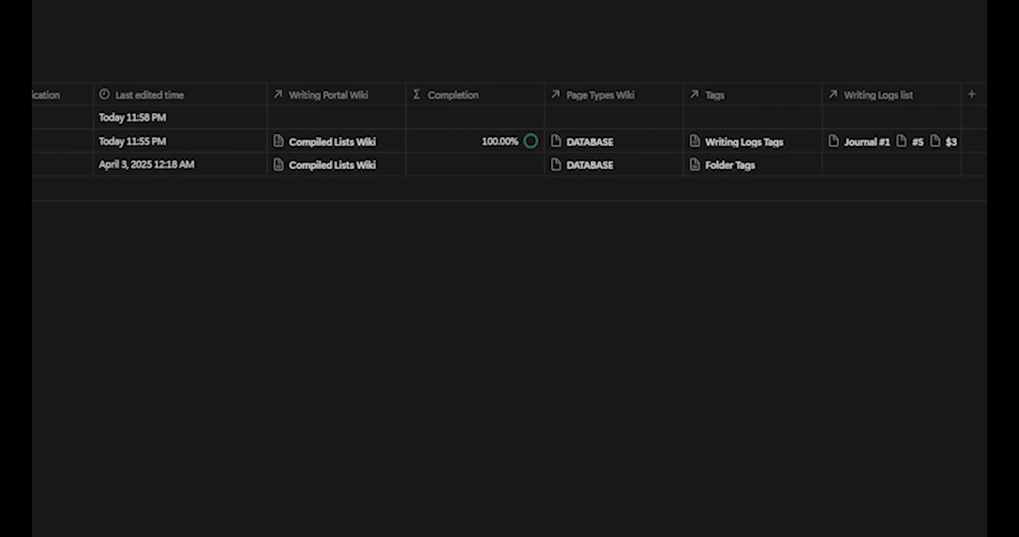
Step: Check the tabbed page by switching between the Content and Writing Logs list tabs
scroll(510, 144, "right", 10)
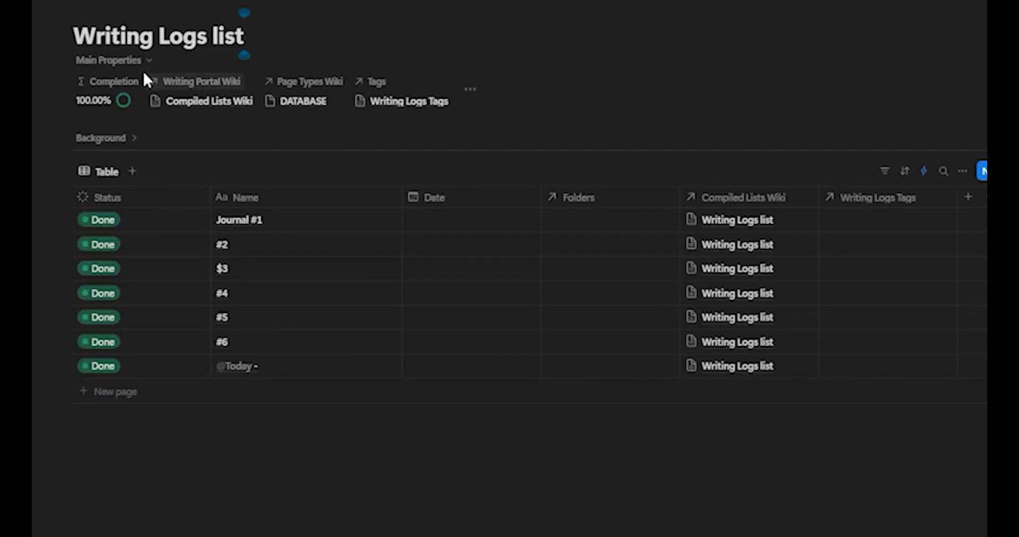
left_click(149, 59)
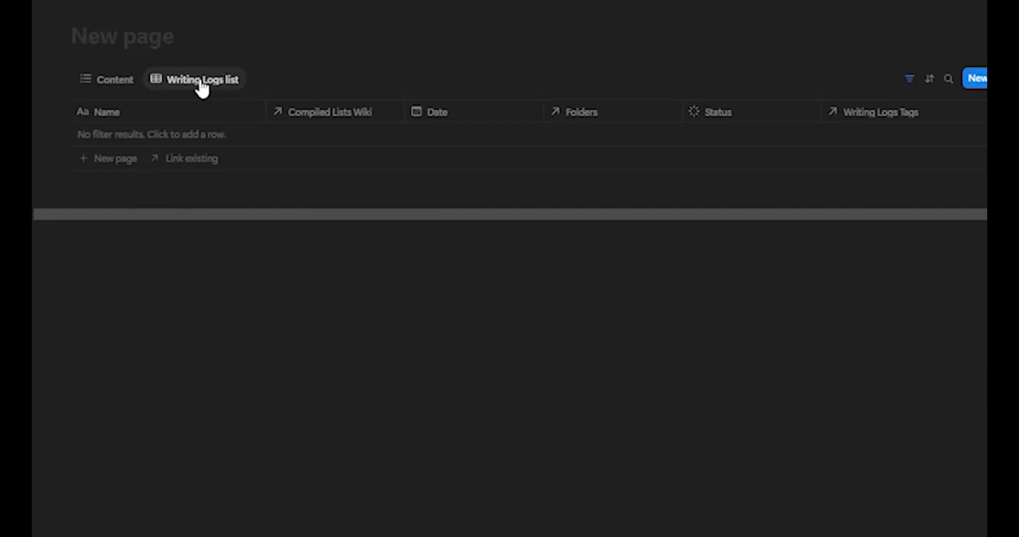
left_click(145, 86)
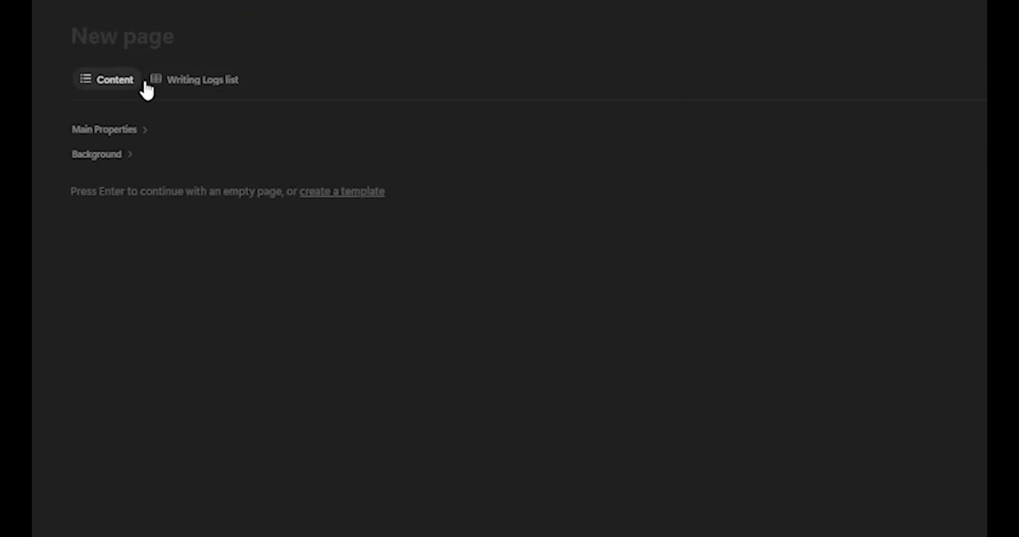
left_click(186, 85)
left_click(124, 88)
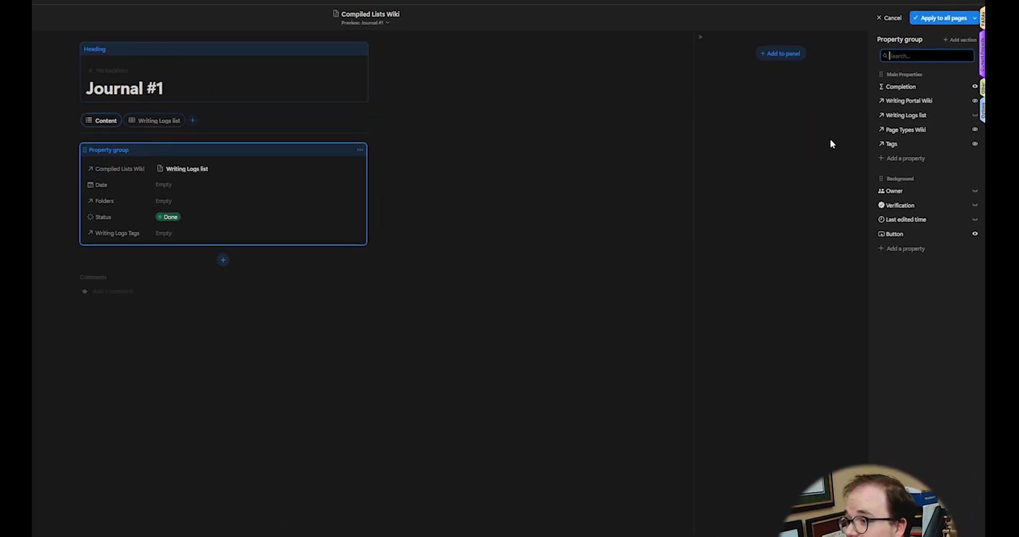
Step: Pin the Button property to the page heading in the layout
left_click(272, 79)
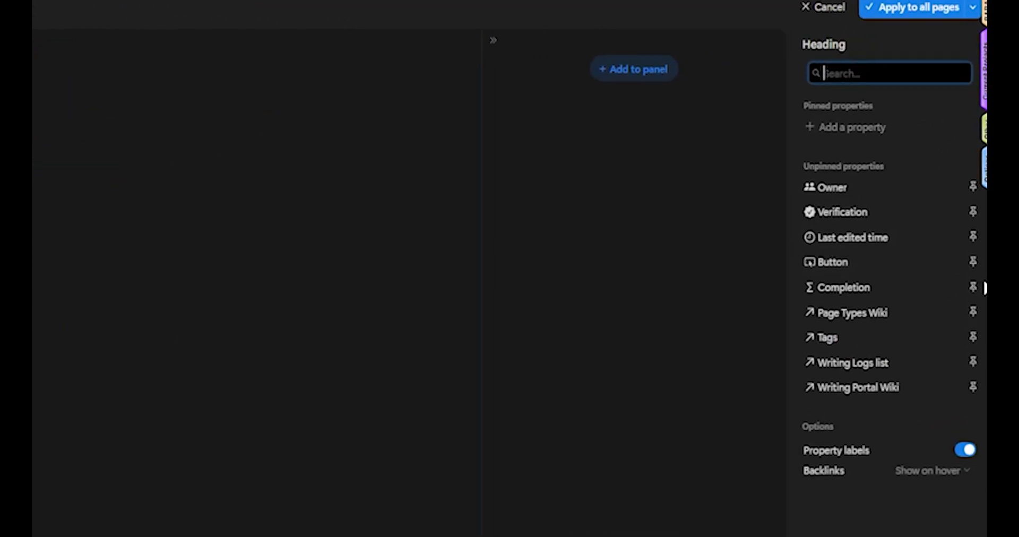
left_click(973, 267)
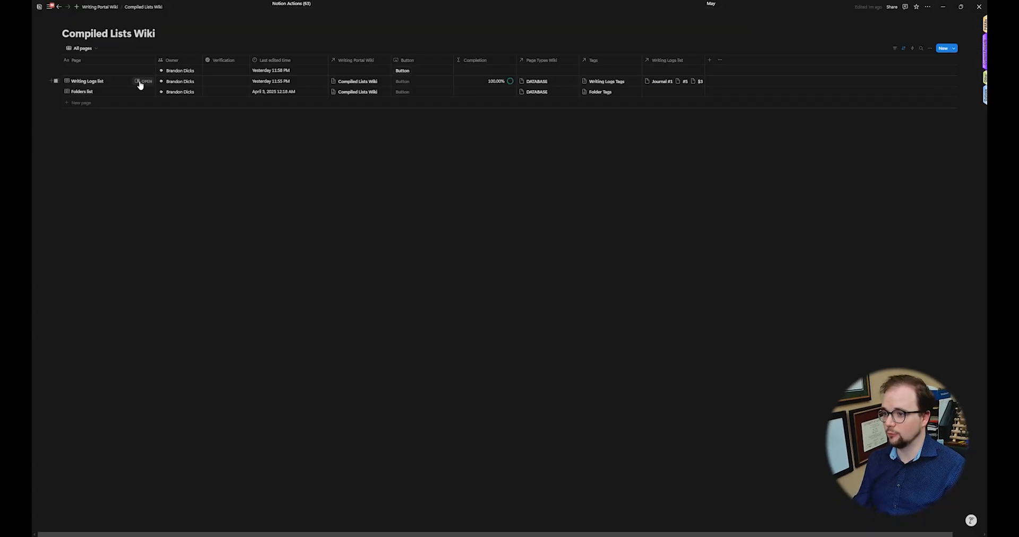
Step: Open the Writing Logs list page in side peek again to inspect the updated layout
left_click(142, 81)
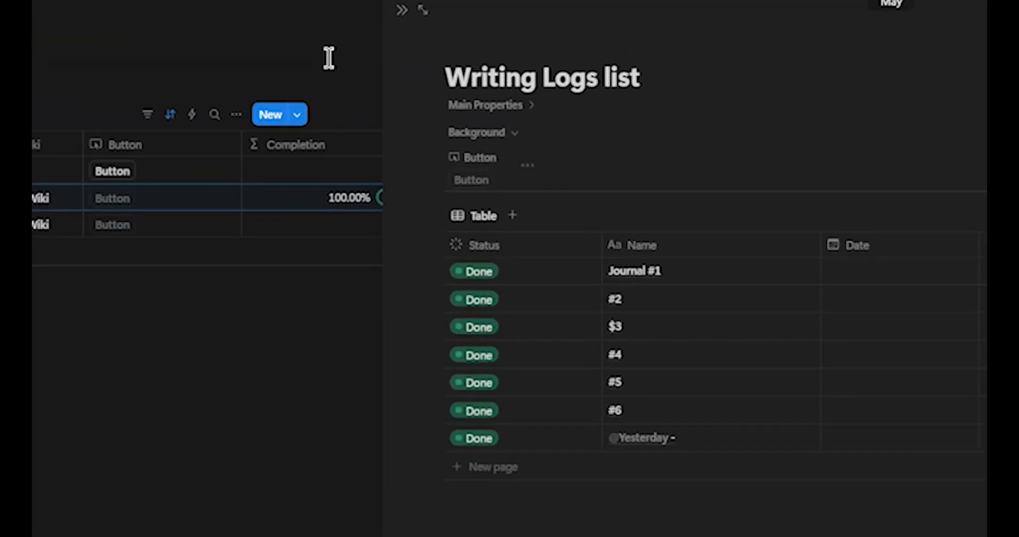
left_click(401, 11)
left_click(34, 170)
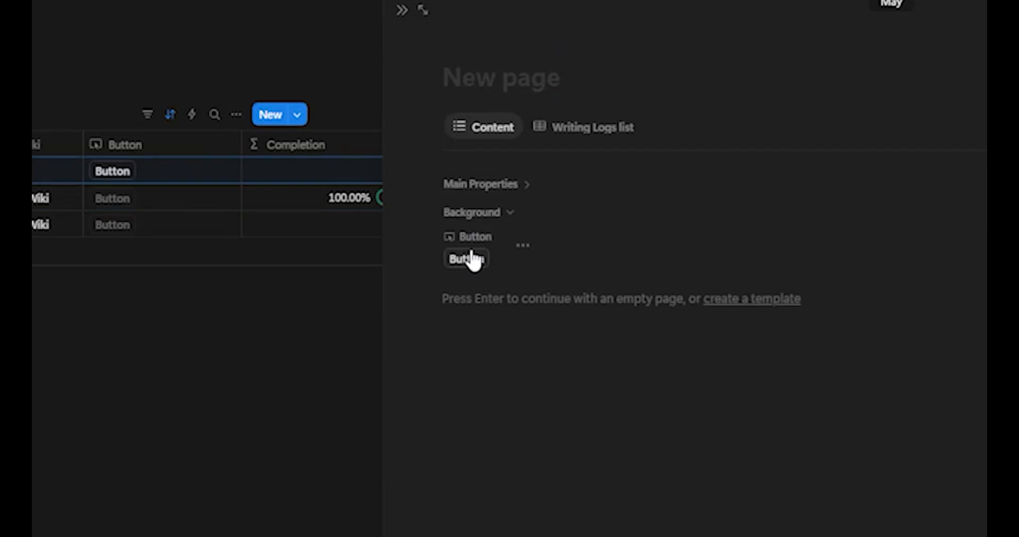
left_click(402, 10)
left_click(915, 47)
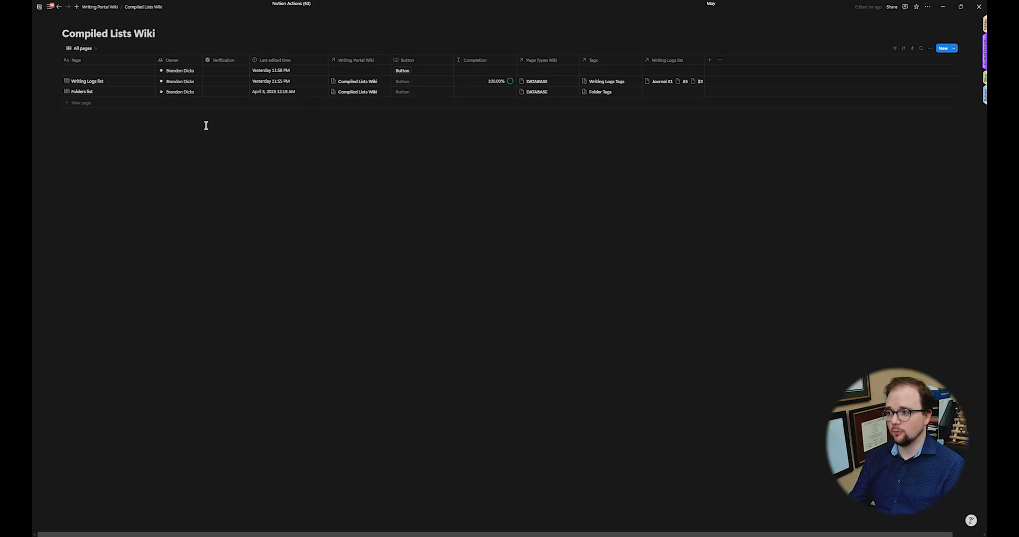
left_click(140, 82)
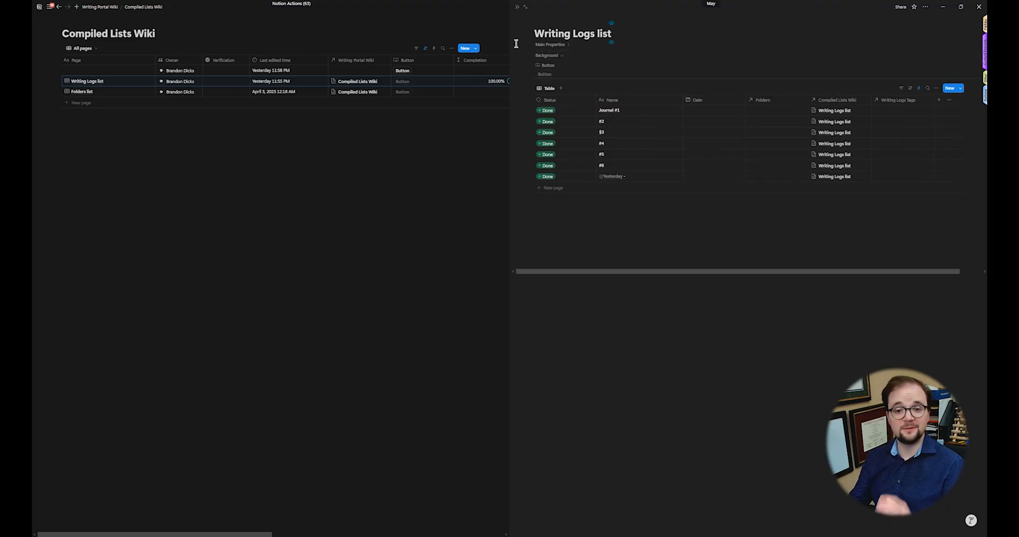
left_click(516, 8)
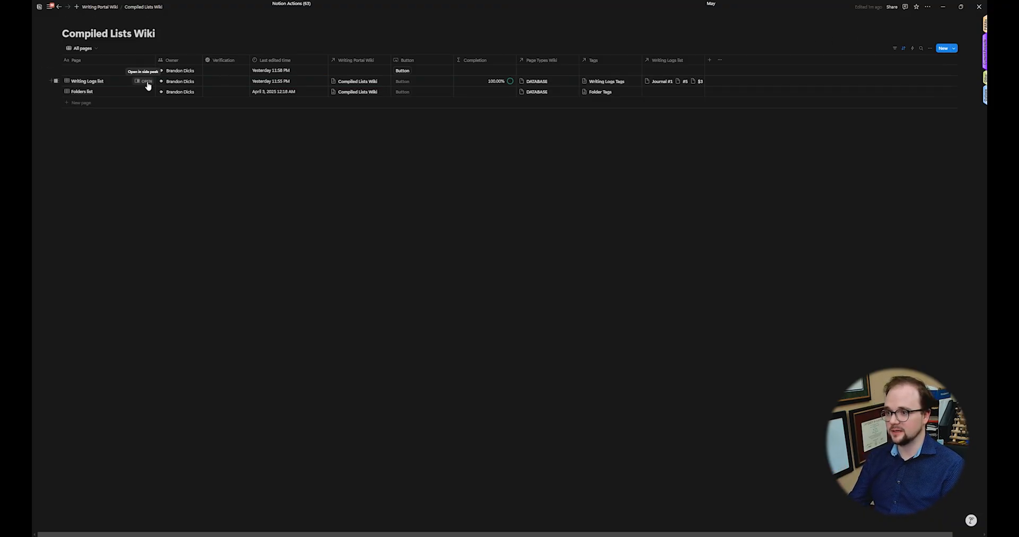
left_click(143, 81)
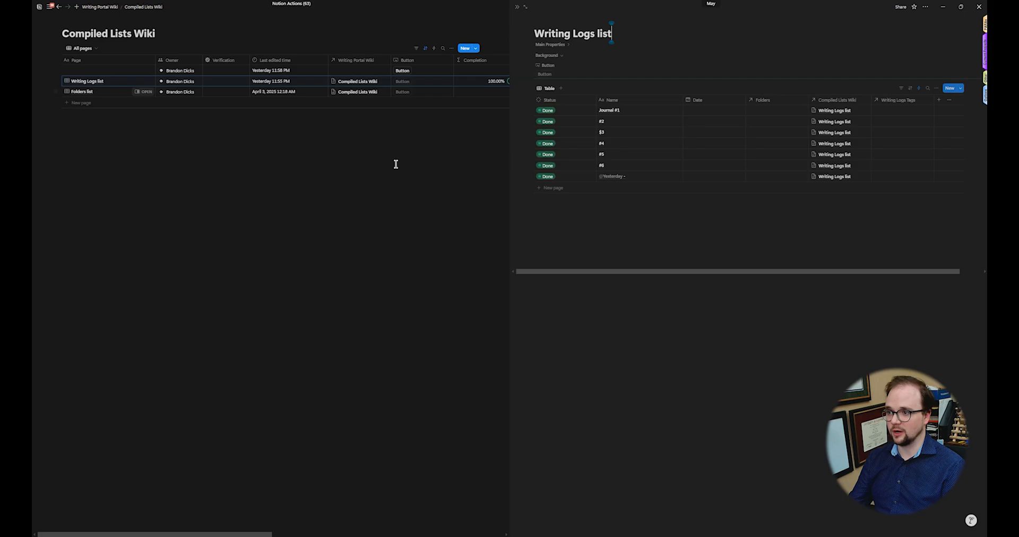
left_click(525, 8)
key("alt+Left")
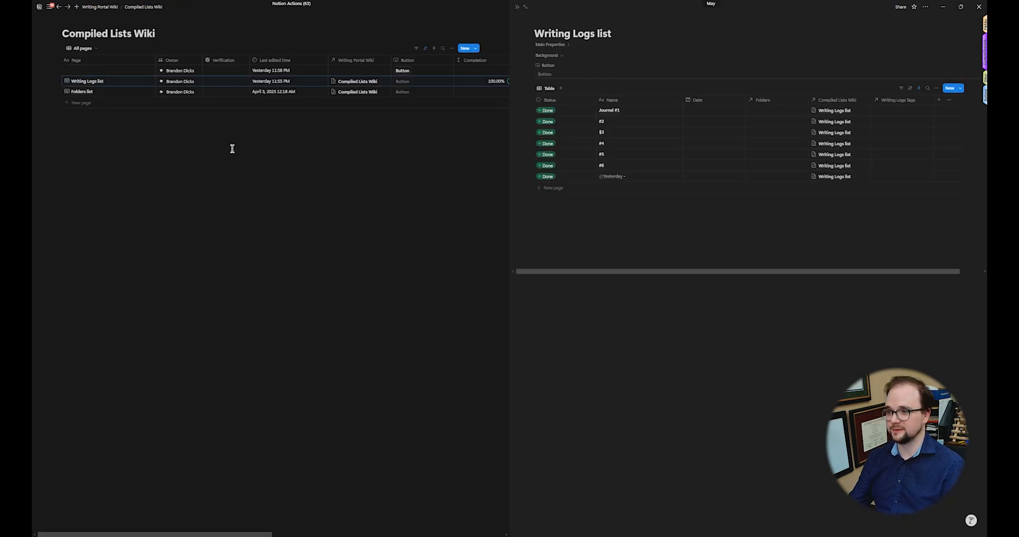
left_click(550, 45)
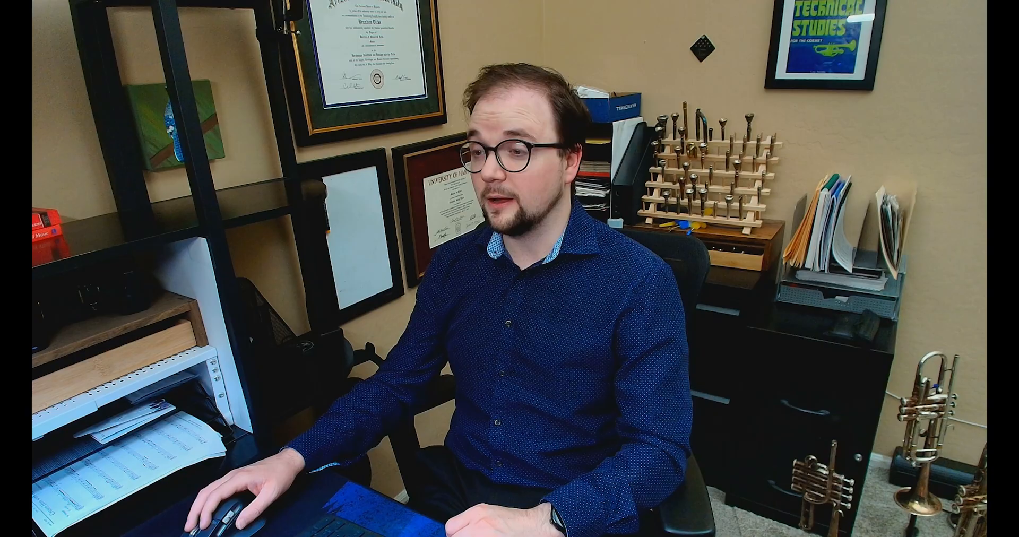